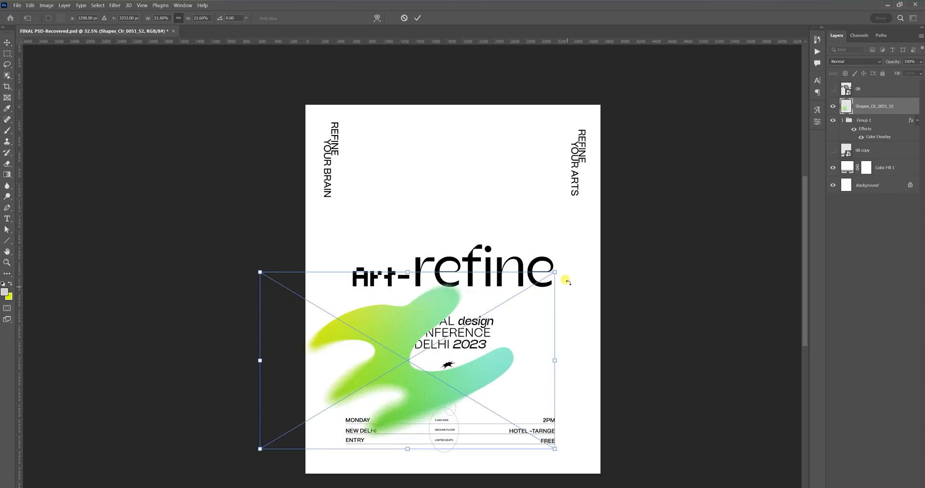
Enlarge the green gradient shape to about 32.65%, center it over the title, and stack its layer below the text group.
{"action": "left_click_drag", "start_coordinate": [528, 318], "coordinate": [506, 280]}
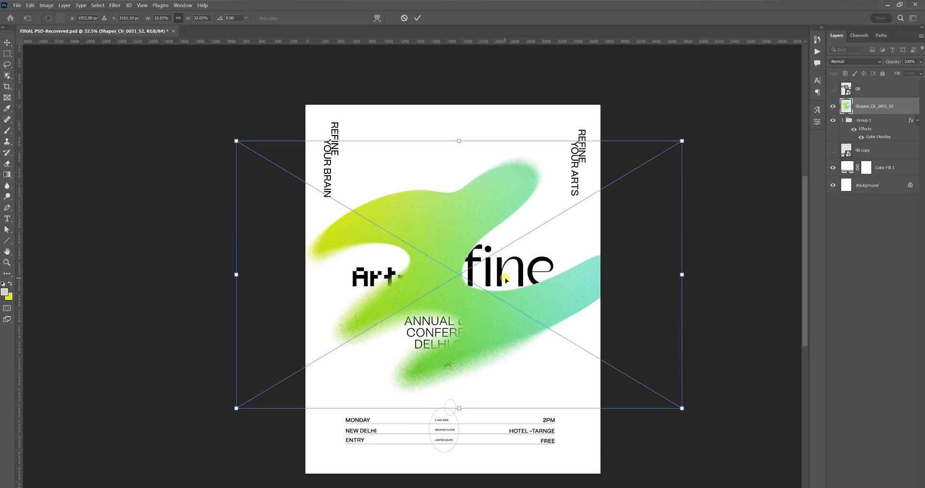
{"action": "key", "text": "Return"}
{"action": "key", "text": "z"}
{"action": "left_click_drag", "start_coordinate": [868, 113], "coordinate": [879, 156]}
{"action": "left_click", "coordinate": [525, 303], "text": "alt"}
{"action": "left_click", "coordinate": [526, 303], "text": "alt"}
{"action": "left_click", "coordinate": [532, 304]}
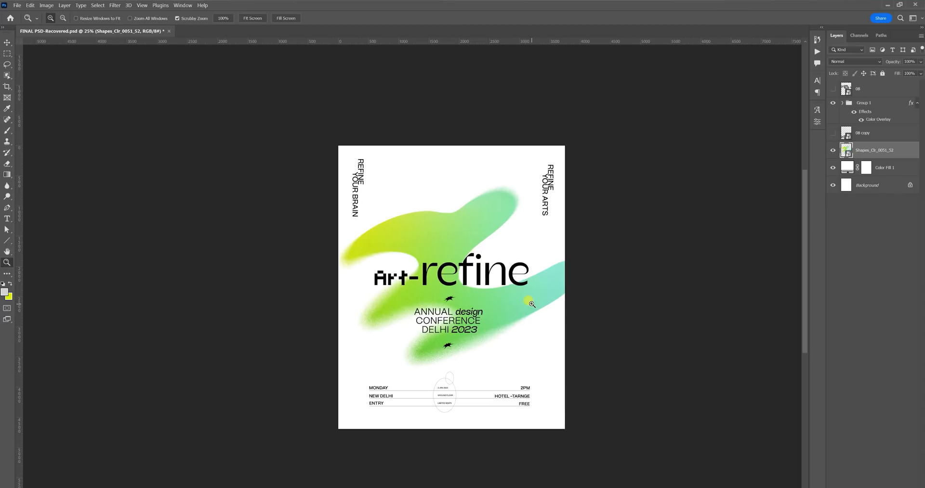
{"action": "left_click", "coordinate": [530, 304]}
Shift the green gradient shape slightly to the right on the poster.
{"action": "key", "text": "ctrl+t"}
{"action": "left_click_drag", "start_coordinate": [439, 310], "coordinate": [449, 310]}
{"action": "key", "text": "Return"}
{"action": "left_click_drag", "start_coordinate": [538, 338], "coordinate": [510, 304]}
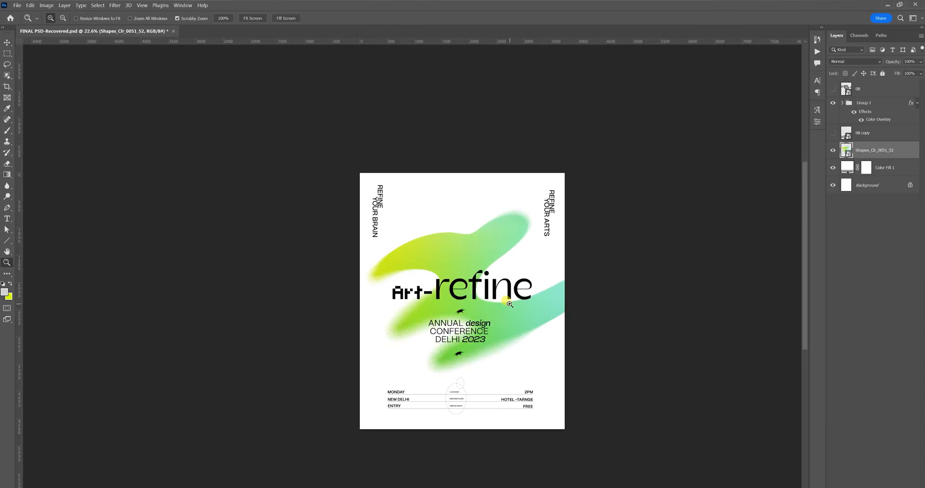
{"action": "left_click", "coordinate": [510, 304]}
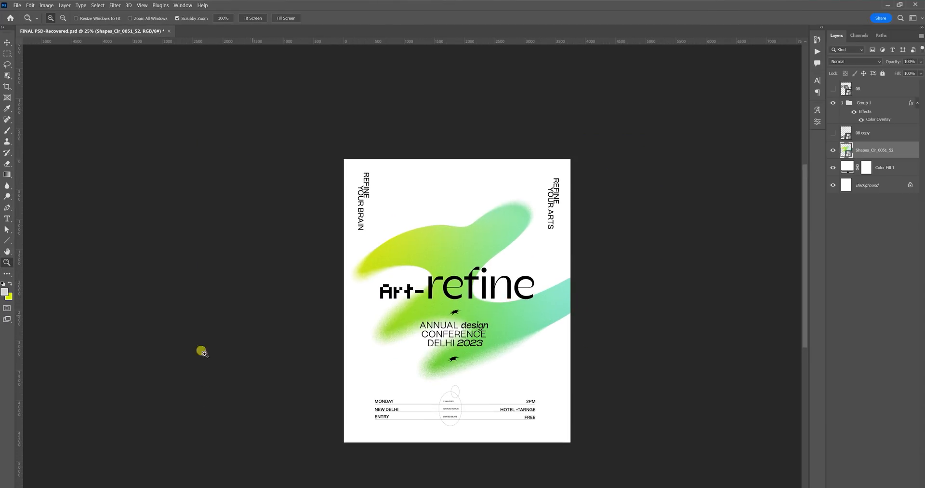
Place the purple ring Shapes_Clr_0037_38 from the elements folder, shrunk and positioned around the event details at the poster's bottom.
{"action": "key", "text": "alt+Tab"}
{"action": "left_click_drag", "start_coordinate": [93, 72], "coordinate": [412, 317]}
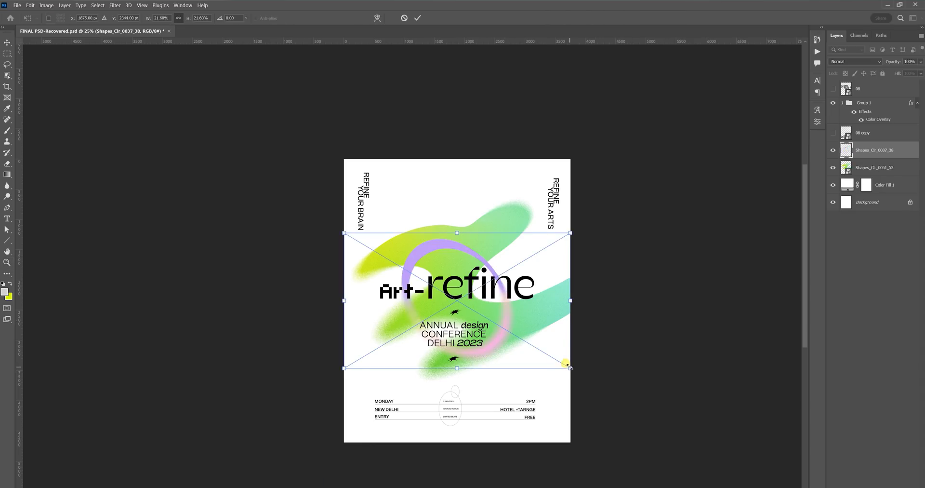
{"action": "left_click_drag", "start_coordinate": [570, 367], "coordinate": [513, 427]}
{"action": "key", "text": "Return"}
{"action": "key", "text": "z"}
{"action": "left_click", "coordinate": [482, 385]}
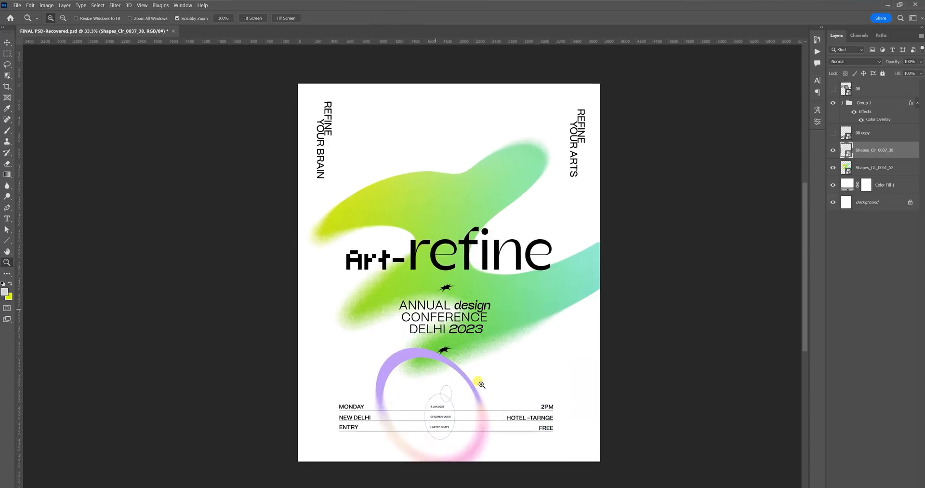
{"action": "left_click", "coordinate": [482, 384]}
{"action": "left_click_drag", "start_coordinate": [489, 346], "coordinate": [476, 298]}
{"action": "scroll", "coordinate": [510, 310], "scroll_direction": "down", "scroll_amount": 6}
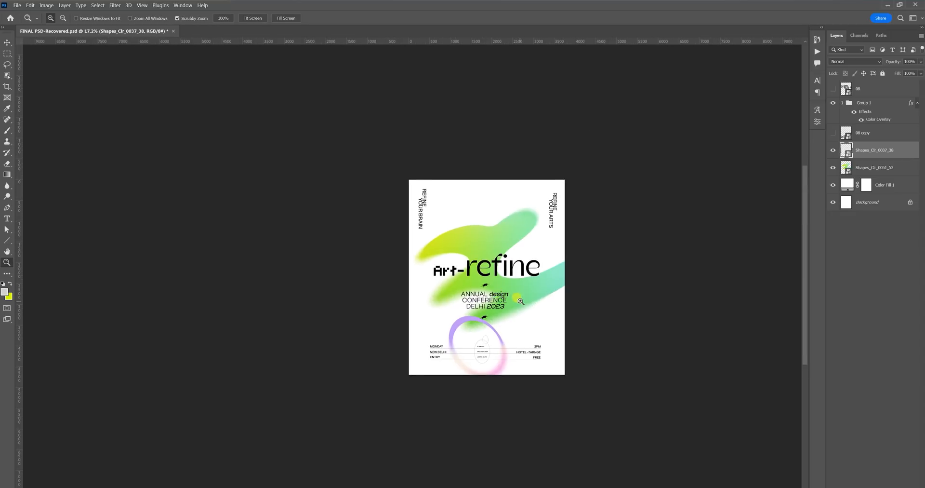
{"action": "left_click", "coordinate": [521, 302]}
Scale the green gradient shape to about 38.04% and position it across the upper part of the poster.
{"action": "left_click", "coordinate": [852, 169]}
{"action": "key", "text": "ctrl+t"}
{"action": "left_click_drag", "start_coordinate": [659, 152], "coordinate": [712, 118]}
{"action": "left_click_drag", "start_coordinate": [596, 213], "coordinate": [562, 225]}
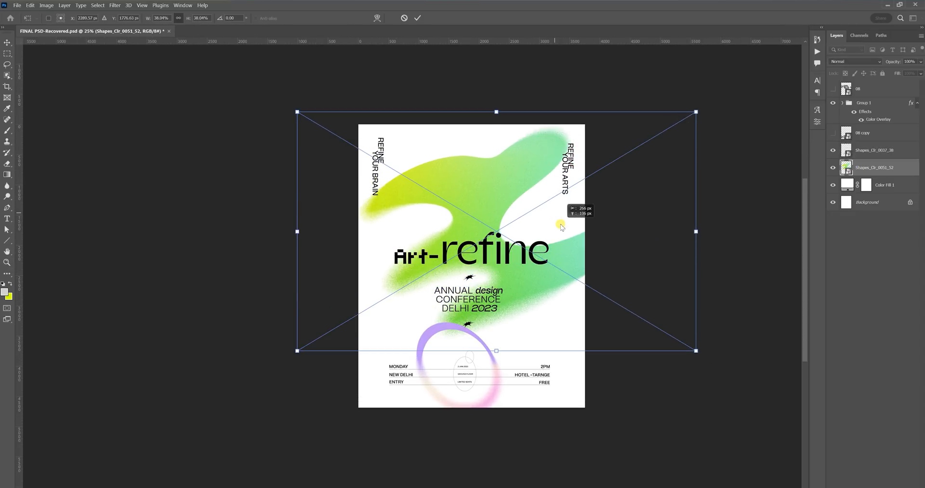
{"action": "key", "text": "Return"}
{"action": "left_click", "coordinate": [528, 247]}
{"action": "left_click", "coordinate": [528, 247]}
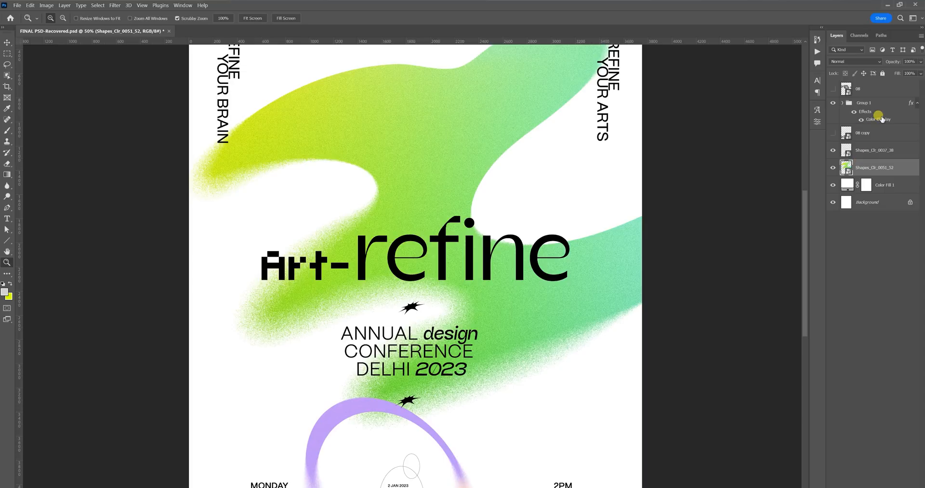
Try a bright red color overlay on the text group and undo it.
{"action": "left_click", "coordinate": [883, 119]}
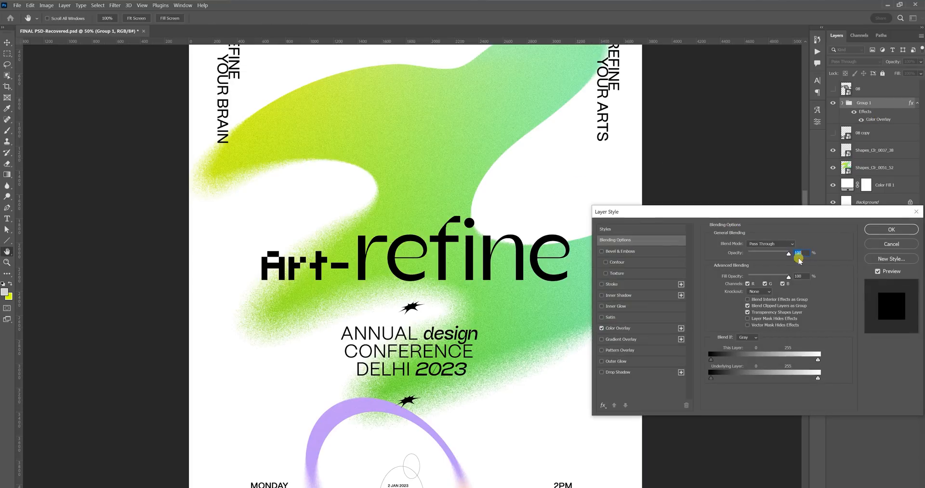
{"action": "left_click", "coordinate": [884, 233]}
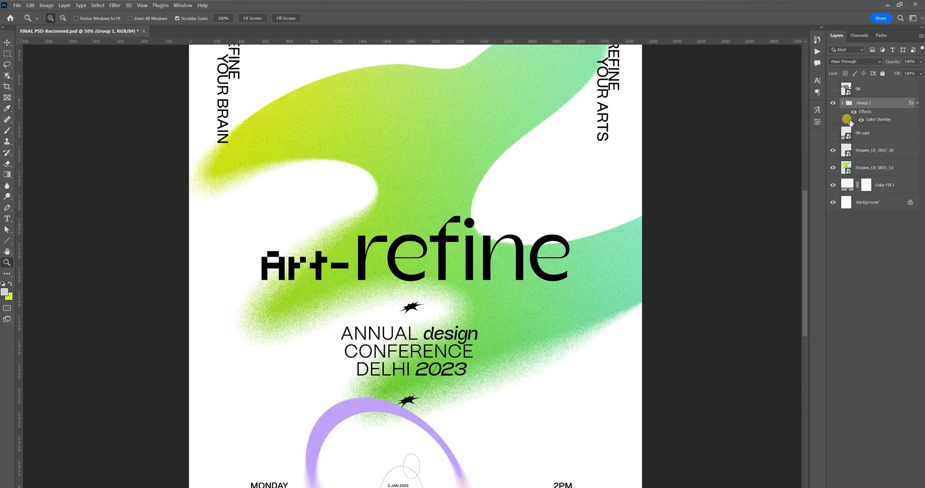
{"action": "double_click", "coordinate": [851, 121]}
{"action": "left_click", "coordinate": [797, 243]}
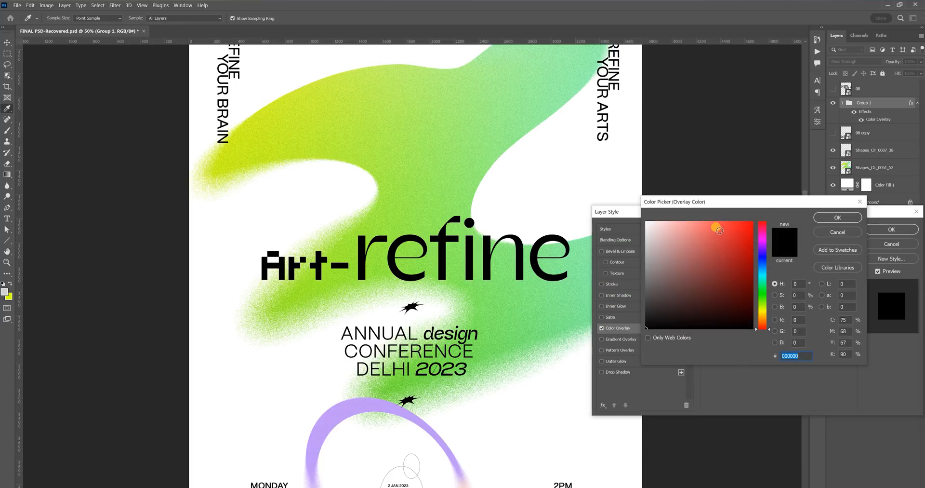
{"action": "left_click_drag", "start_coordinate": [720, 230], "coordinate": [736, 212]}
{"action": "left_click", "coordinate": [826, 220]}
{"action": "left_click", "coordinate": [890, 229]}
{"action": "mouse_move", "coordinate": [481, 330]}
{"action": "left_mouse_down"}
{"action": "mouse_move", "coordinate": [464, 297]}
{"action": "mouse_move", "coordinate": [456, 309]}
{"action": "mouse_move", "coordinate": [486, 334]}
{"action": "left_mouse_up"}
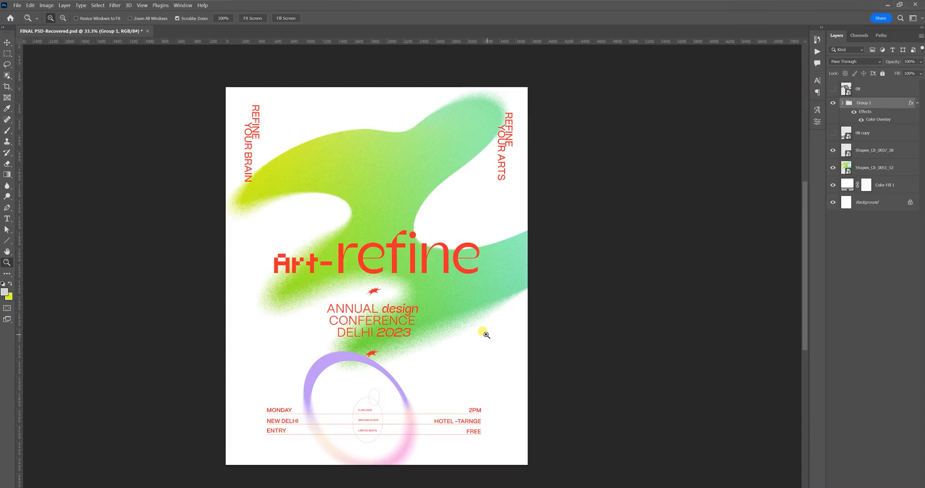
{"action": "key", "text": "ctrl+z"}
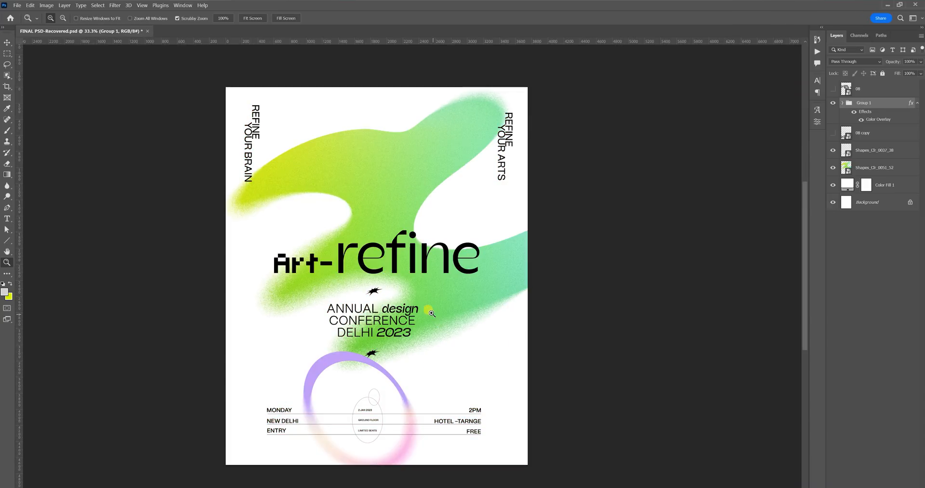
{"action": "left_click", "coordinate": [20, 6]}
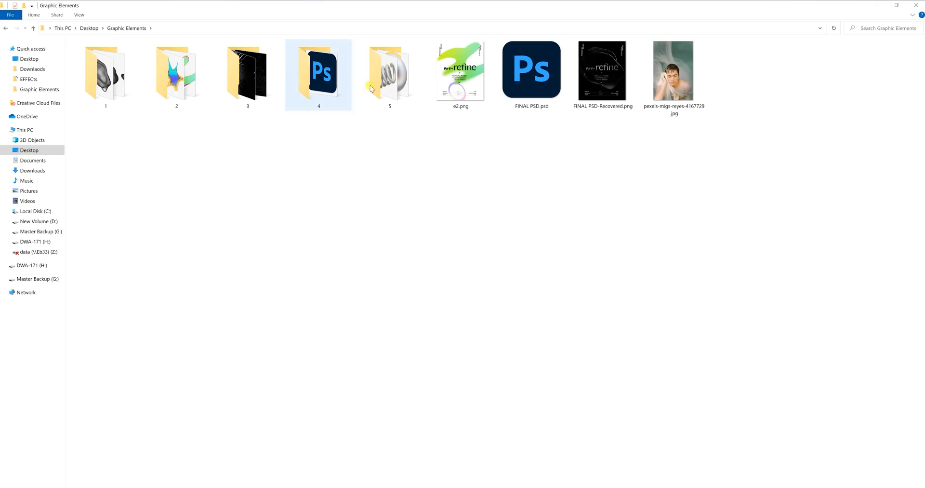
Place the photo pexels-migs-reyes-4167729.jpg from the Graphic Elements folder beneath the text group.
{"action": "left_click", "coordinate": [674, 82]}
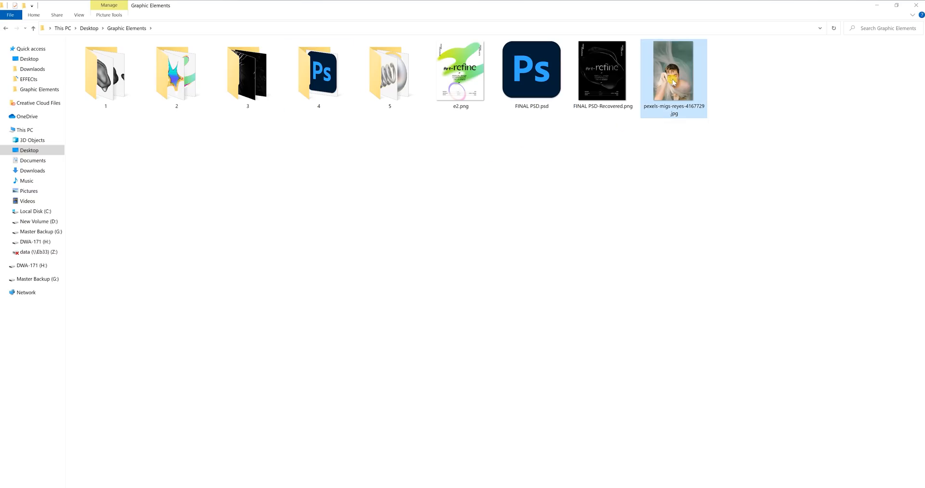
{"action": "left_click_drag", "start_coordinate": [676, 80], "coordinate": [381, 401]}
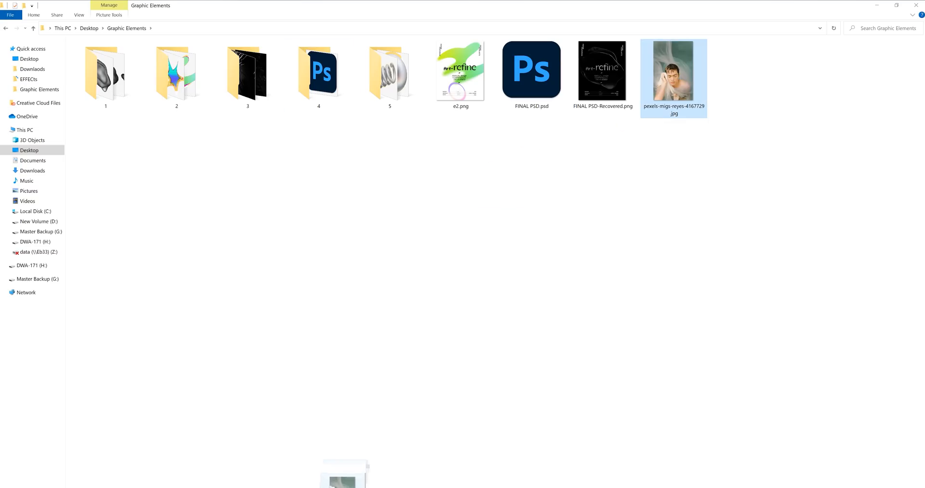
{"action": "left_click_drag", "start_coordinate": [343, 486], "coordinate": [360, 362]}
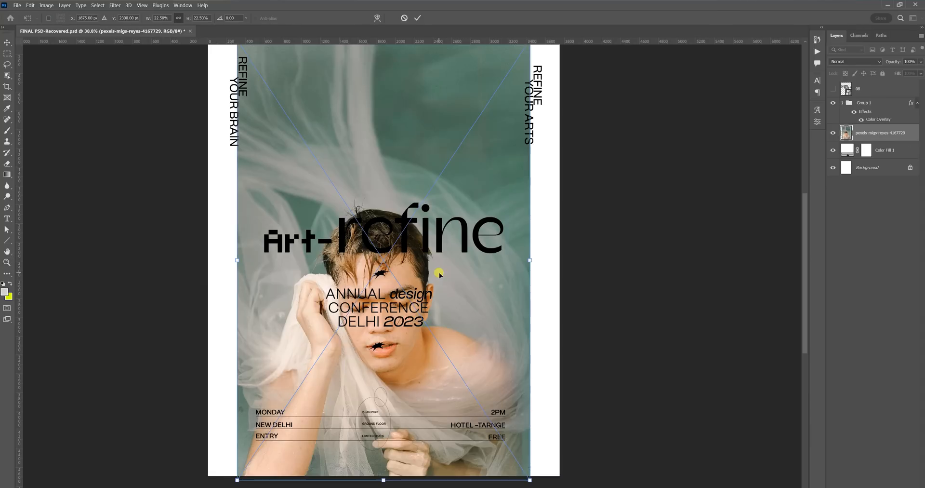
{"action": "key", "text": "Return"}
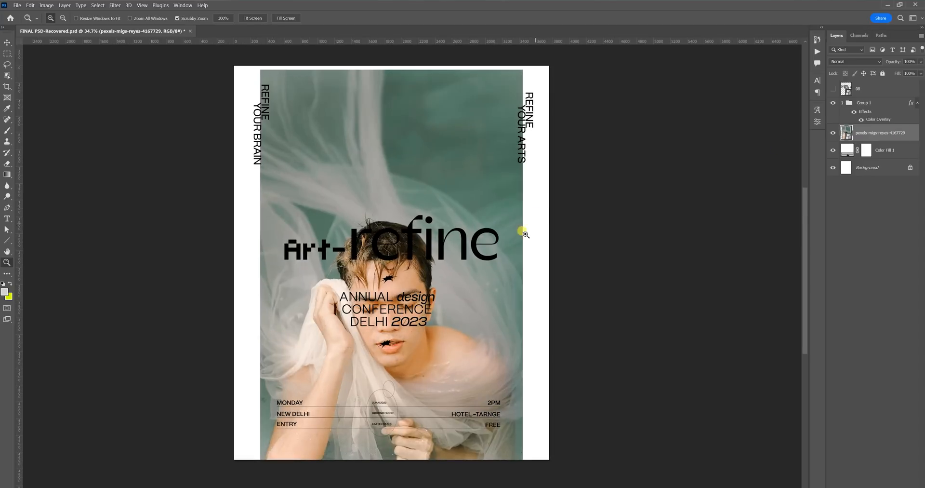
Enlarge and reposition the portrait photo so it covers the whole poster.
{"action": "key", "text": "ctrl+t"}
{"action": "left_click_drag", "start_coordinate": [430, 249], "coordinate": [395, 285]}
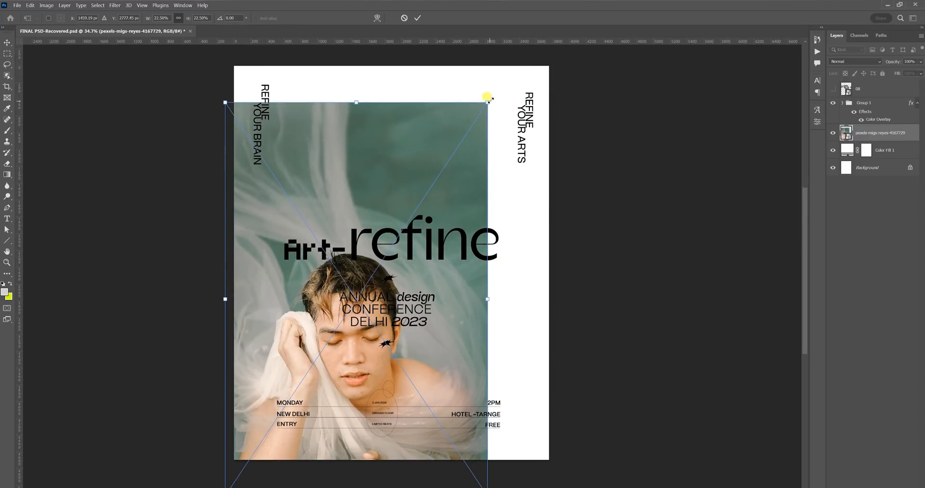
{"action": "left_click_drag", "start_coordinate": [489, 101], "coordinate": [581, 35]}
{"action": "scroll", "coordinate": [481, 258], "scroll_direction": "down", "scroll_amount": 4}
{"action": "left_click_drag", "start_coordinate": [456, 294], "coordinate": [447, 256]}
{"action": "key", "text": "Return"}
{"action": "left_click_drag", "start_coordinate": [480, 295], "coordinate": [466, 282]}
Set the text group's color overlay to the red ff2c2c.
{"action": "left_click", "coordinate": [877, 117]}
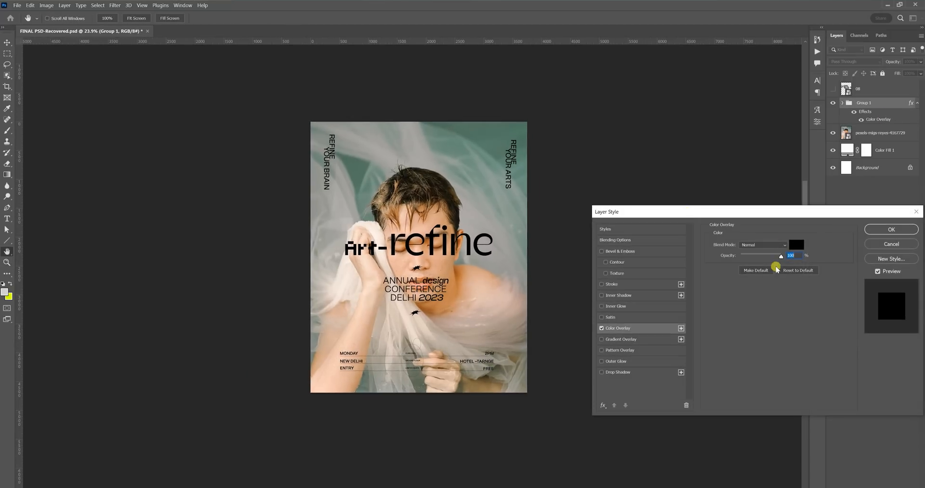
{"action": "left_click", "coordinate": [776, 266]}
{"action": "left_click_drag", "start_coordinate": [723, 220], "coordinate": [736, 222]}
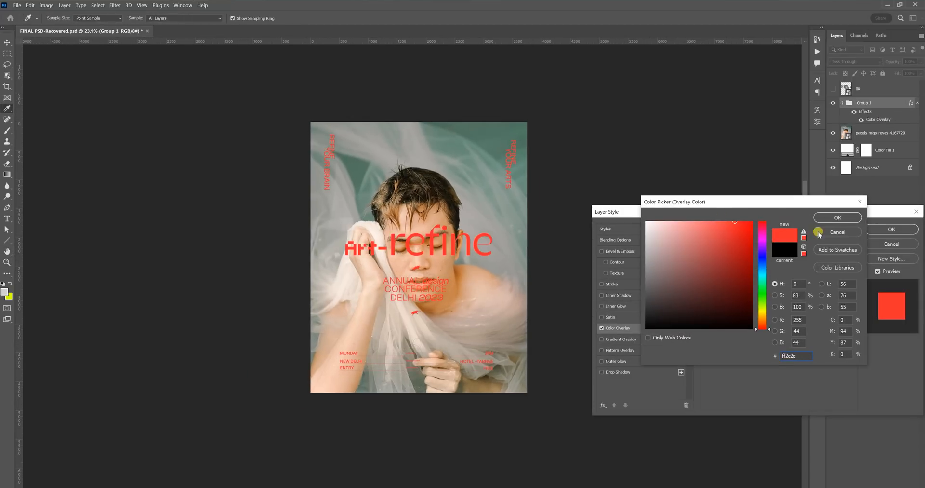
{"action": "left_click", "coordinate": [838, 218]}
{"action": "left_click", "coordinate": [892, 230]}
{"action": "key", "text": "z"}
{"action": "left_click_drag", "start_coordinate": [444, 270], "coordinate": [424, 343]}
{"action": "left_click", "coordinate": [446, 270]}
Move the portrait photo lower so the face sits behind the conference text.
{"action": "left_click", "coordinate": [869, 139]}
{"action": "key", "text": "ctrl+t"}
{"action": "key", "text": "Return"}
{"action": "key", "text": "z"}
{"action": "left_click", "coordinate": [471, 346], "text": "alt"}
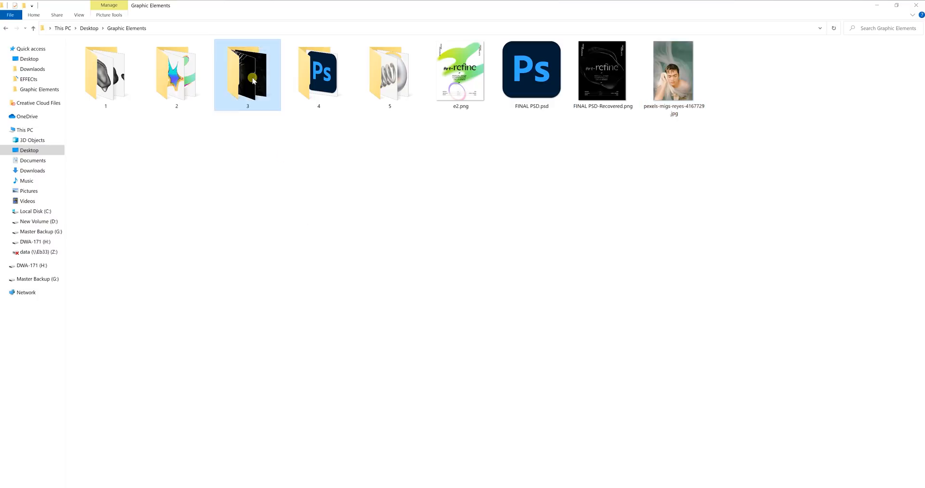
Place the plastic texture 4.jpg from folder 3 on top of all layers and set its blend mode to Screen.
{"action": "double_click", "coordinate": [250, 76]}
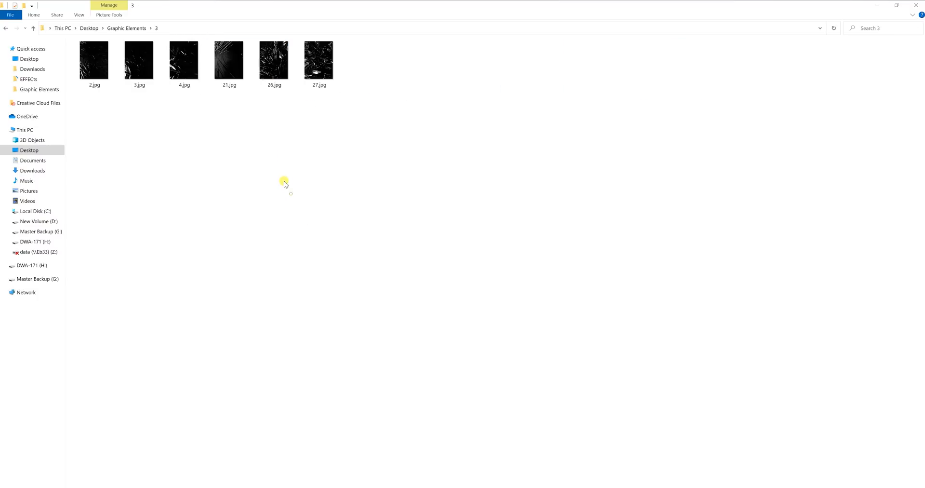
{"action": "left_click", "coordinate": [194, 63]}
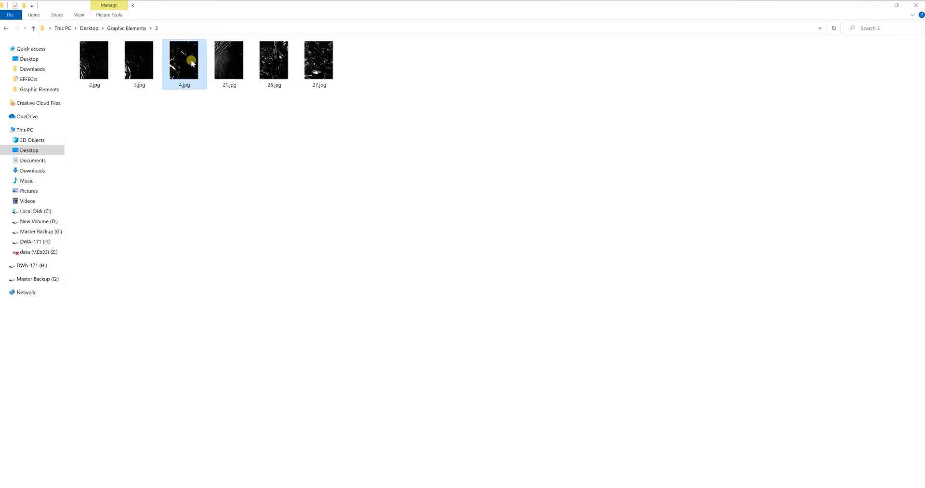
{"action": "left_click_drag", "start_coordinate": [192, 63], "coordinate": [452, 258]}
{"action": "key", "text": "Return"}
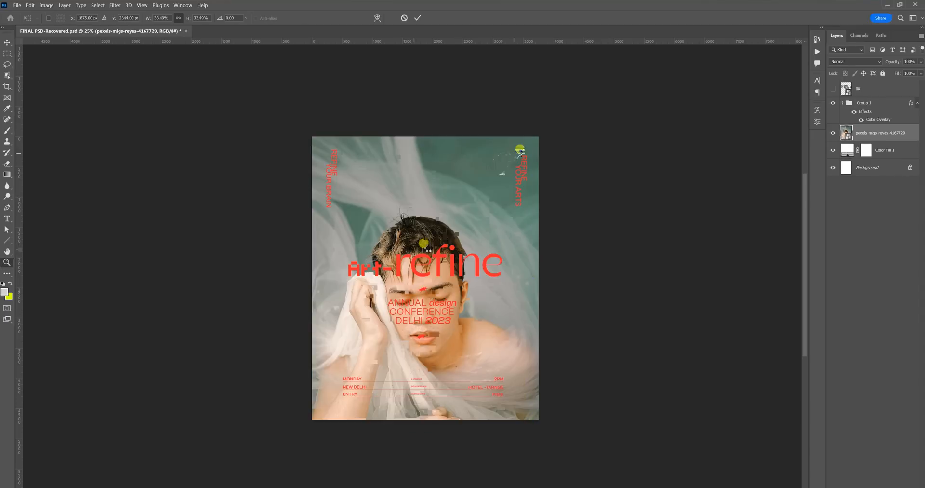
{"action": "left_click", "coordinate": [848, 63]}
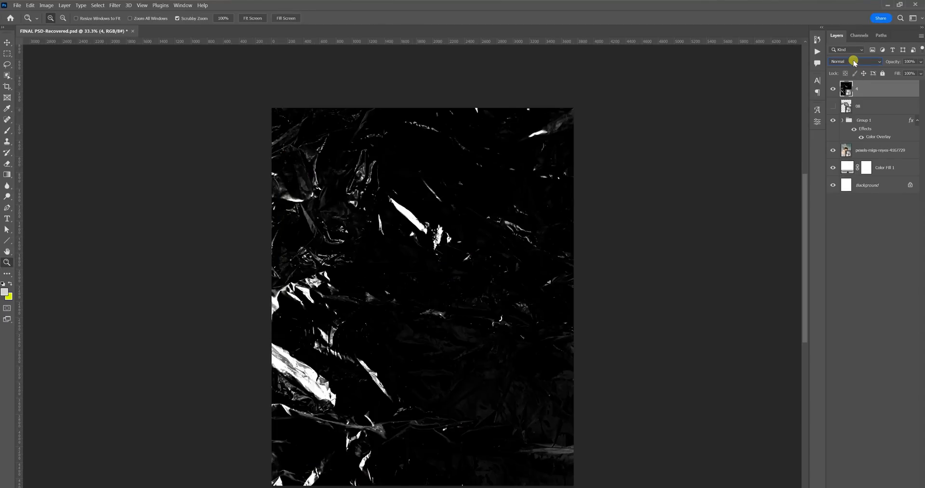
{"action": "left_click", "coordinate": [854, 62]}
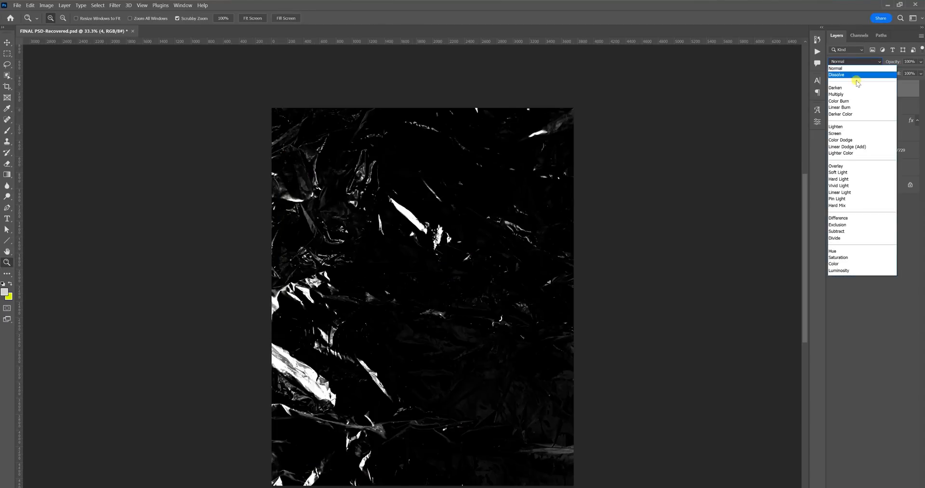
{"action": "left_click", "coordinate": [874, 134]}
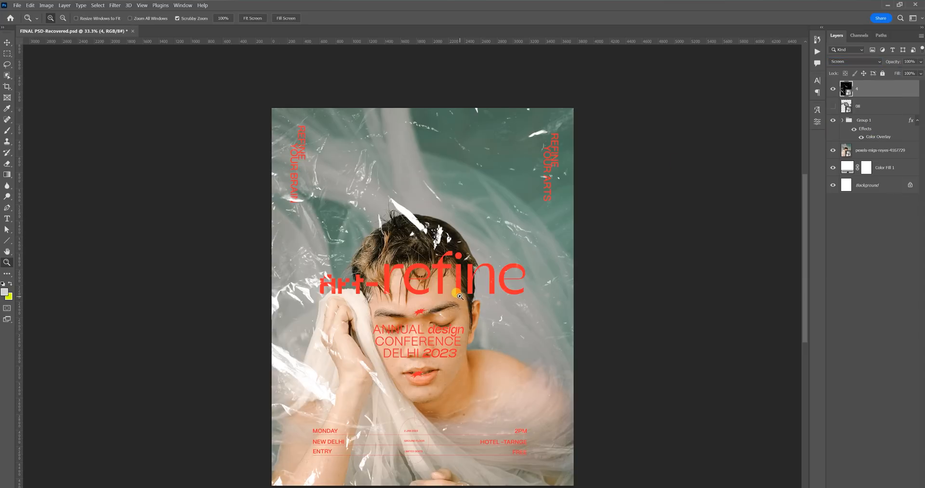
Examine how the plastic texture blends with the photo and text, up close and across the whole poster.
{"action": "scroll", "coordinate": [459, 295], "scroll_direction": "up", "scroll_amount": 2}
{"action": "scroll", "coordinate": [458, 294], "scroll_direction": "down", "scroll_amount": 2}
{"action": "scroll", "coordinate": [460, 291], "scroll_direction": "up", "scroll_amount": 2}
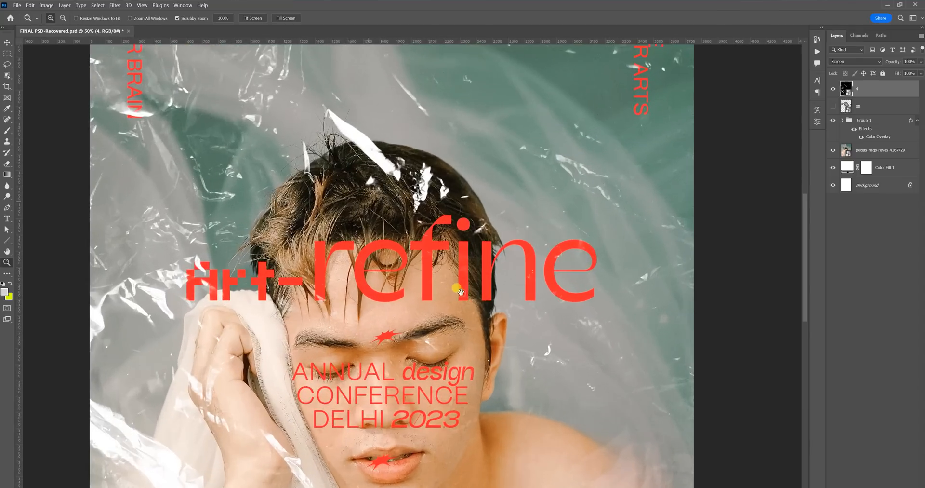
{"action": "left_click_drag", "start_coordinate": [472, 426], "coordinate": [471, 293]}
{"action": "scroll", "coordinate": [484, 295], "scroll_direction": "down", "scroll_amount": 3}
{"action": "scroll", "coordinate": [427, 275], "scroll_direction": "up", "scroll_amount": 1}
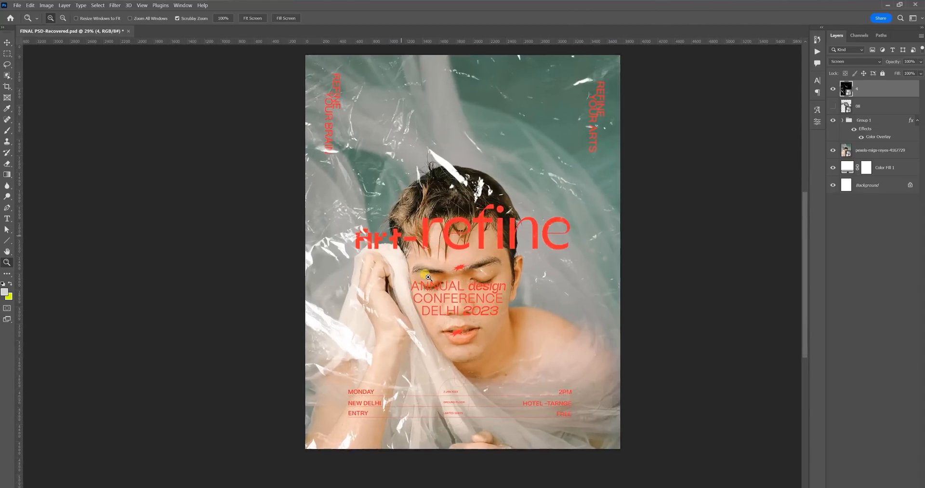
{"action": "scroll", "coordinate": [429, 278], "scroll_direction": "up", "scroll_amount": 2}
{"action": "scroll", "coordinate": [533, 265], "scroll_direction": "down", "scroll_amount": 2}
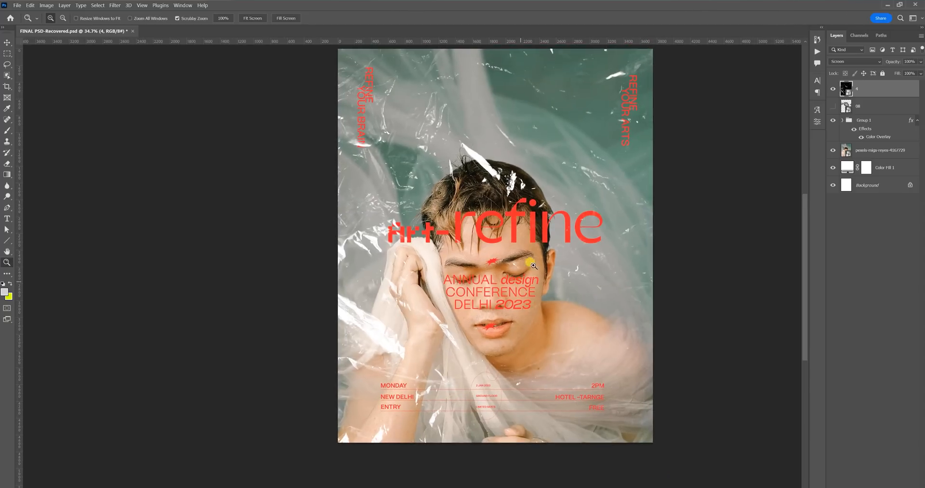
Change the text group's color overlay from Normal-mode red to a bright yellow.
{"action": "left_click", "coordinate": [880, 138]}
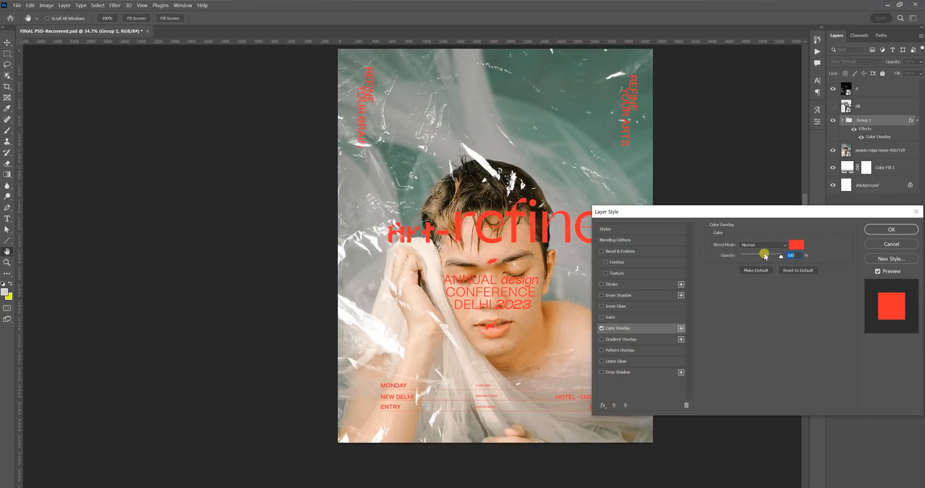
{"action": "left_click", "coordinate": [797, 245]}
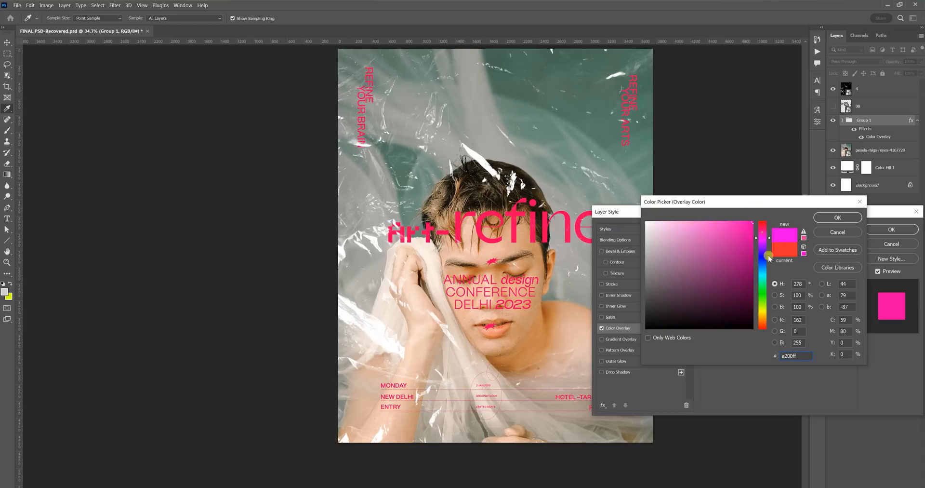
{"action": "left_click", "coordinate": [763, 313]}
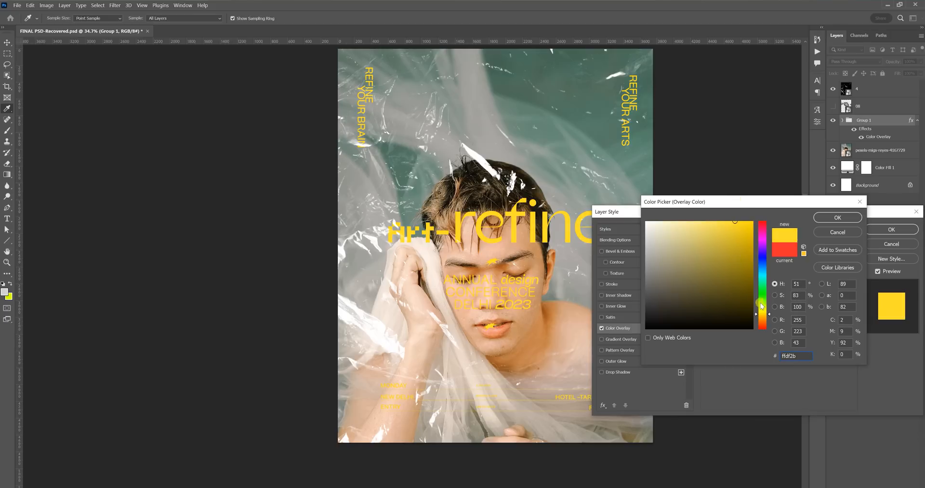
{"action": "left_click", "coordinate": [762, 316]}
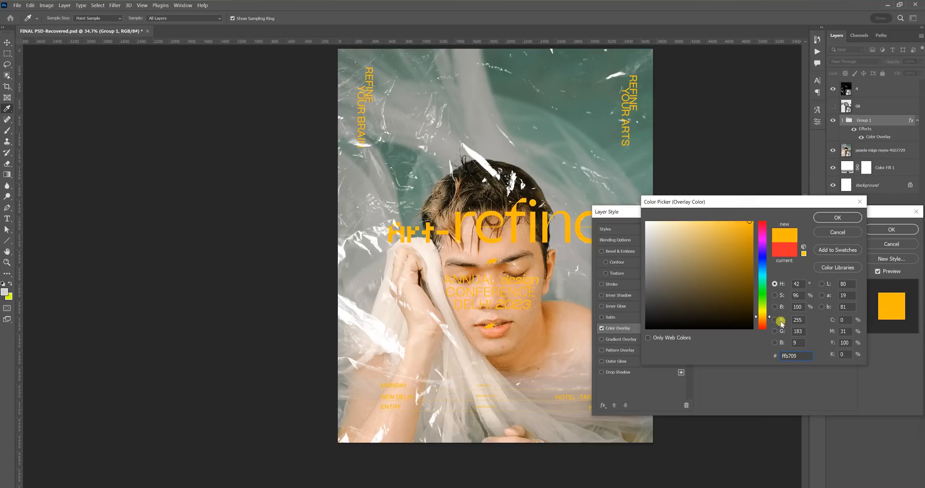
{"action": "left_click", "coordinate": [763, 312]}
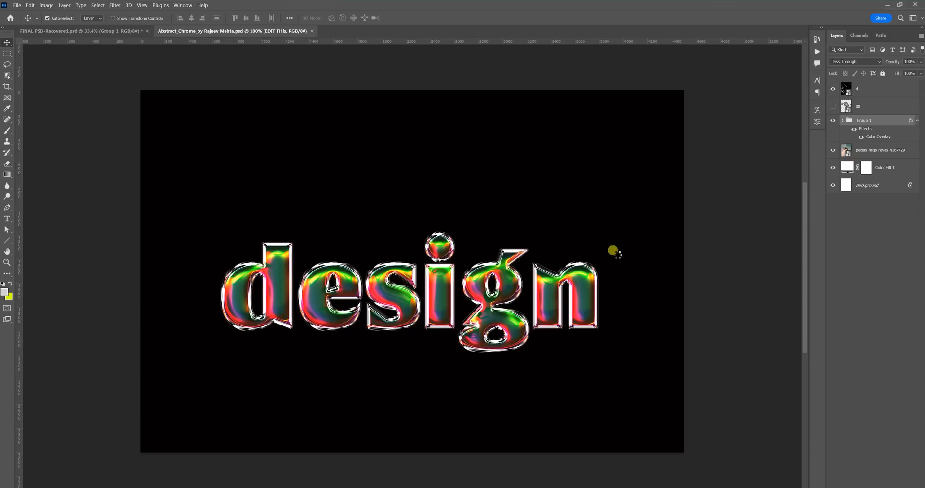
Open the EDIT THIS smart object in the Abstract_Chrome template and replace its word with "next".
{"action": "left_click", "coordinate": [422, 287]}
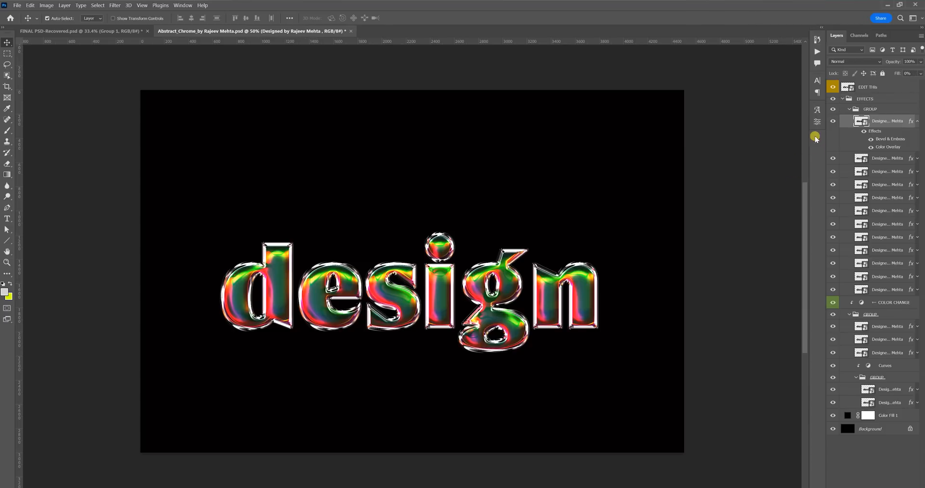
{"action": "double_click", "coordinate": [850, 87]}
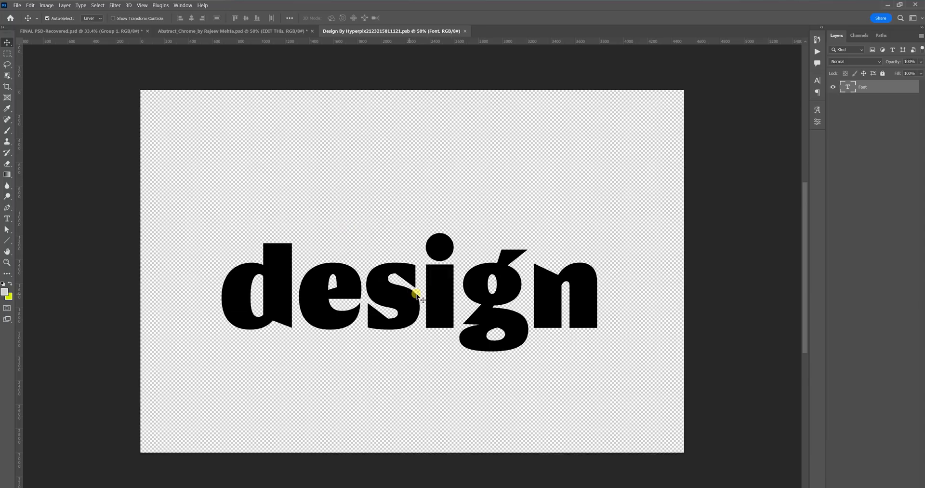
{"action": "double_click", "coordinate": [471, 283]}
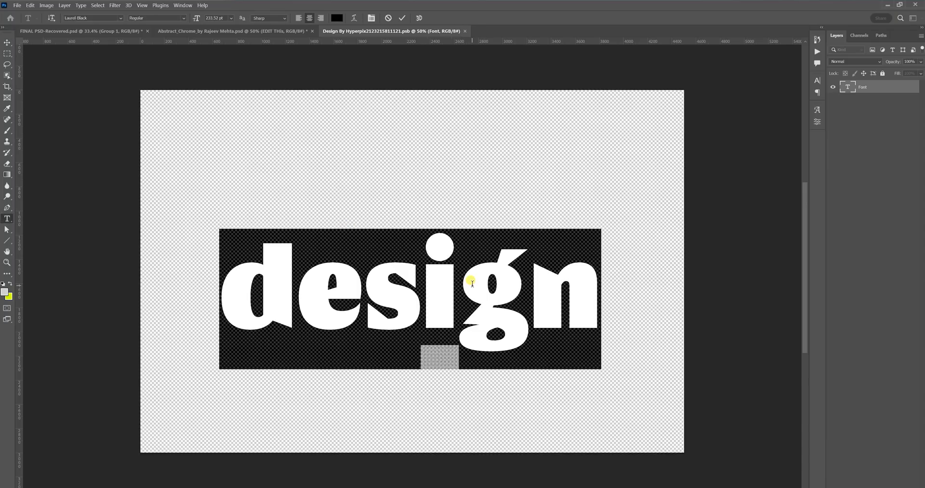
{"action": "left_click", "coordinate": [9, 44]}
{"action": "double_click", "coordinate": [425, 315]}
{"action": "type", "text": "next"}
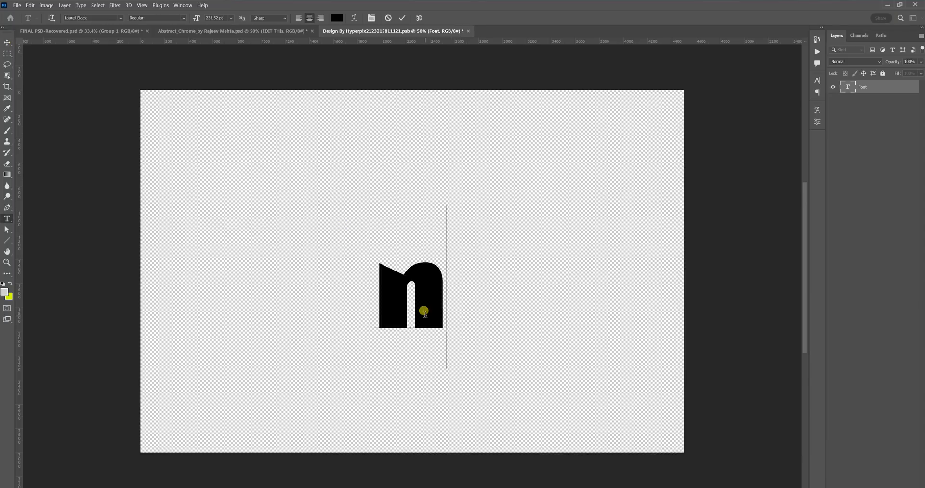
Set the word's font to Liquid Pixel and check the chrome effect on it in the Abstract_Chrome document.
{"action": "left_click", "coordinate": [120, 19]}
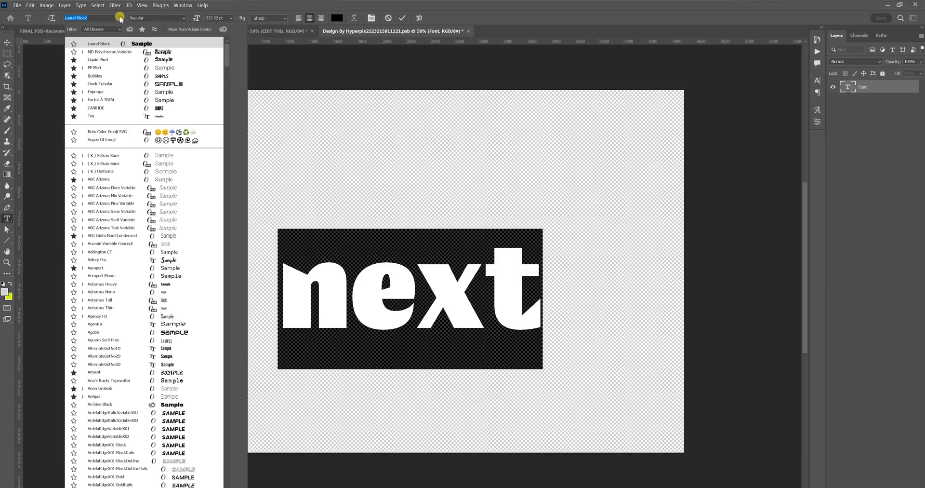
{"action": "left_click", "coordinate": [180, 60]}
{"action": "left_click", "coordinate": [8, 42]}
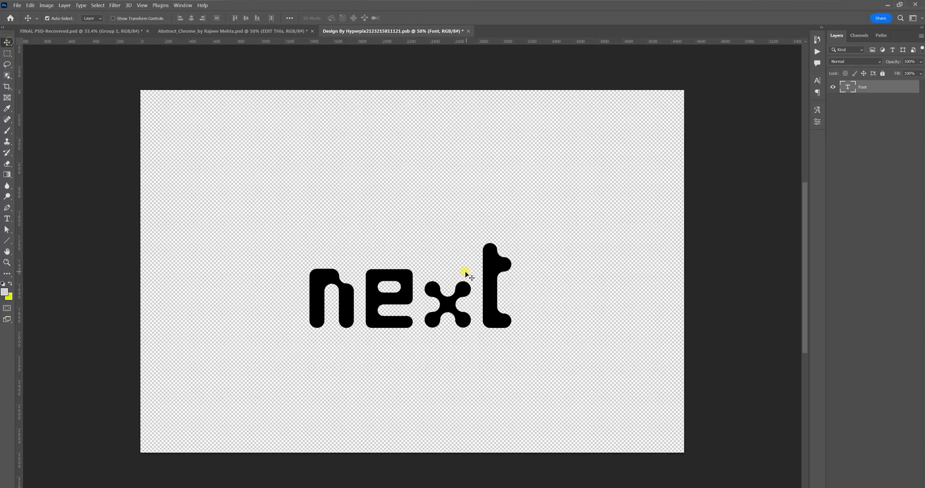
{"action": "left_click", "coordinate": [278, 32]}
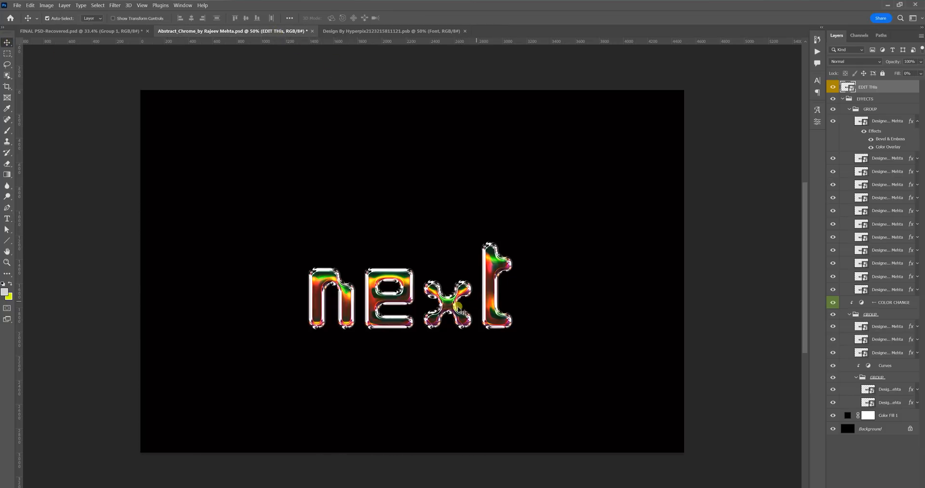
Return to the smart object's contents and hide the Font text layer.
{"action": "left_click", "coordinate": [378, 32]}
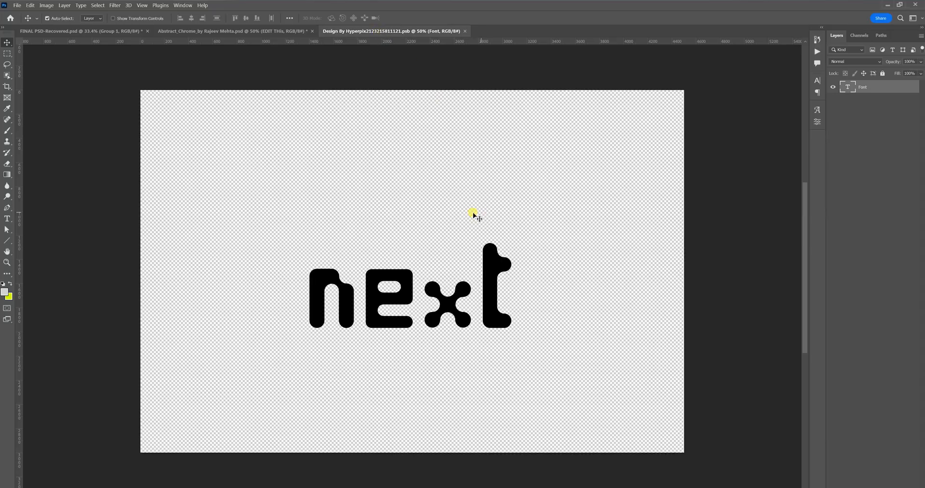
{"action": "double_click", "coordinate": [433, 318]}
{"action": "left_click", "coordinate": [7, 43]}
{"action": "left_click", "coordinate": [832, 87]}
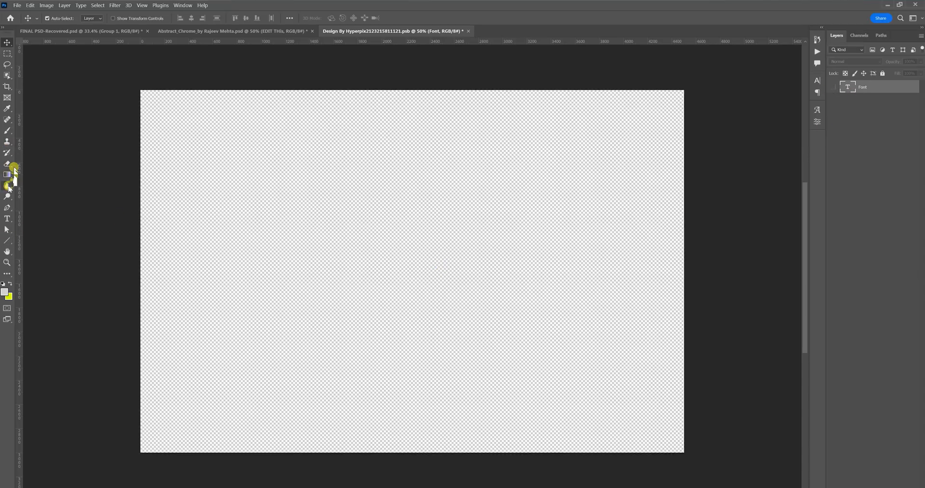
Draw a circle with the Ellipse Tool and flatten it into an ellipse about 1720 px wide and 938 px high.
{"action": "right_click", "coordinate": [6, 240]}
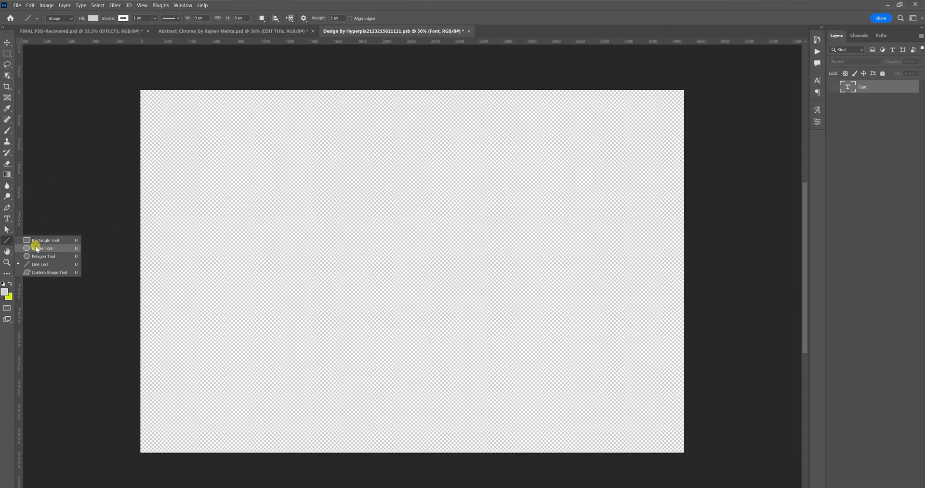
{"action": "left_click", "coordinate": [37, 245]}
{"action": "left_click_drag", "start_coordinate": [298, 192], "coordinate": [581, 395]}
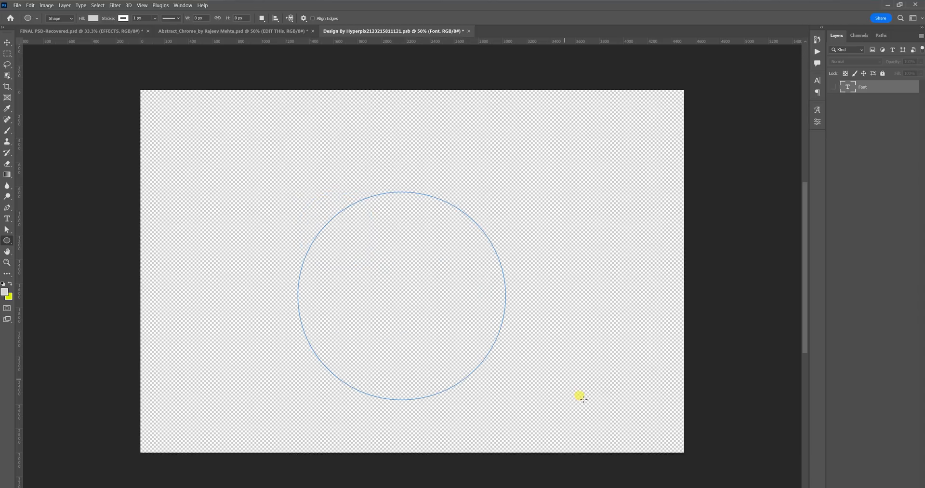
{"action": "key", "text": "ctrl+t"}
{"action": "left_click_drag", "start_coordinate": [403, 394], "coordinate": [399, 306]}
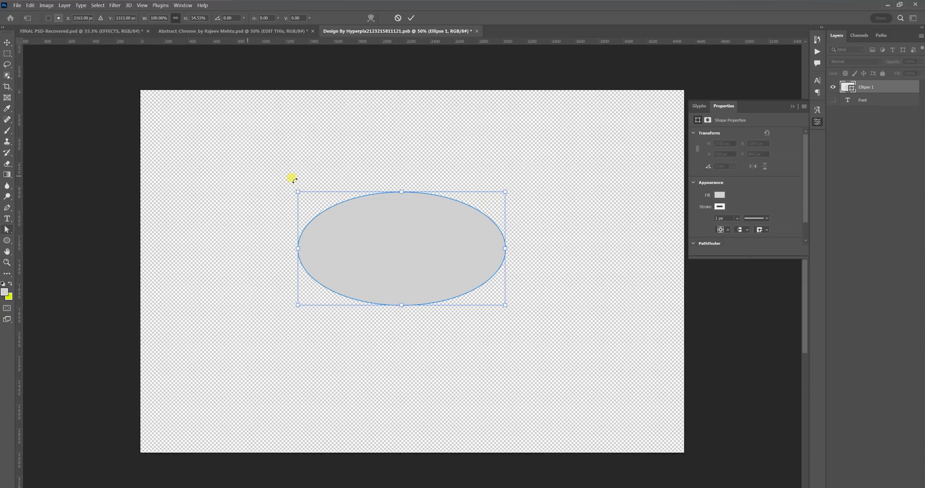
{"action": "key", "text": "Return"}
Give the ellipse no fill and a white stroke about 106 px thick, and save and close the smart object.
{"action": "left_click", "coordinate": [93, 19]}
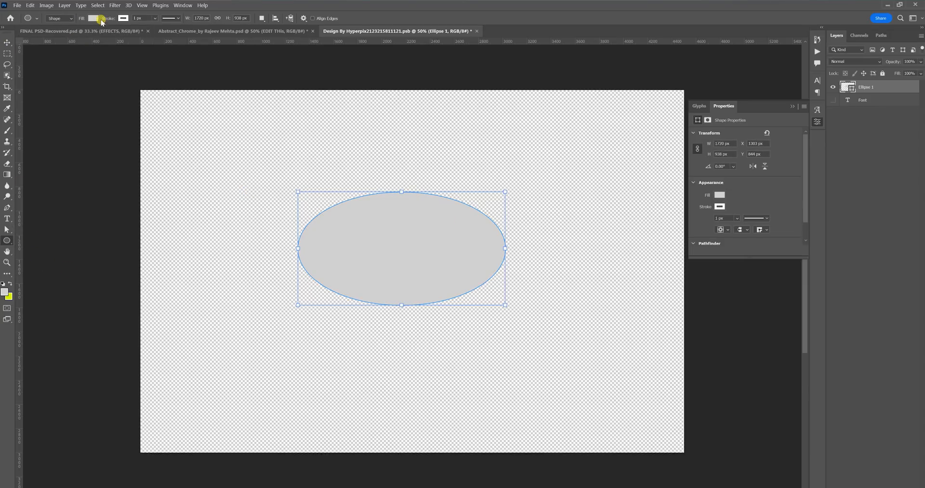
{"action": "left_click", "coordinate": [58, 33]}
{"action": "left_click", "coordinate": [44, 34]}
{"action": "left_click", "coordinate": [155, 18]}
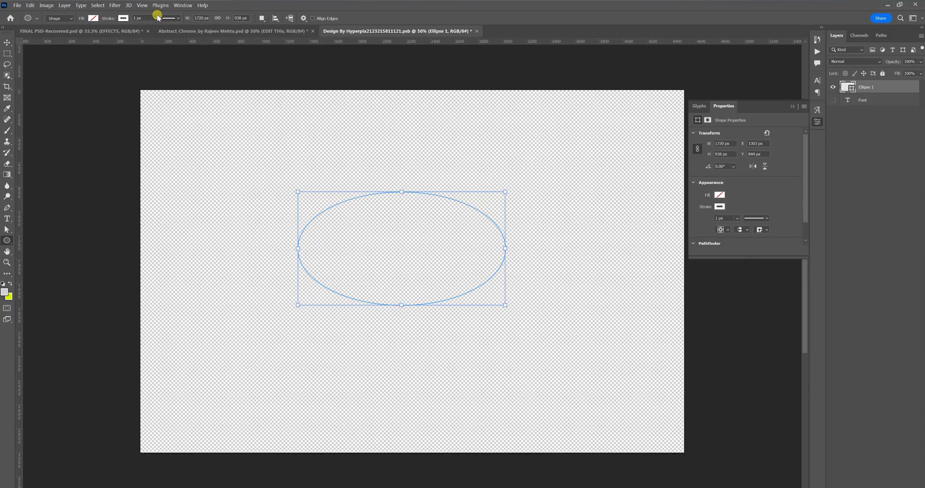
{"action": "left_click_drag", "start_coordinate": [155, 28], "coordinate": [175, 30]}
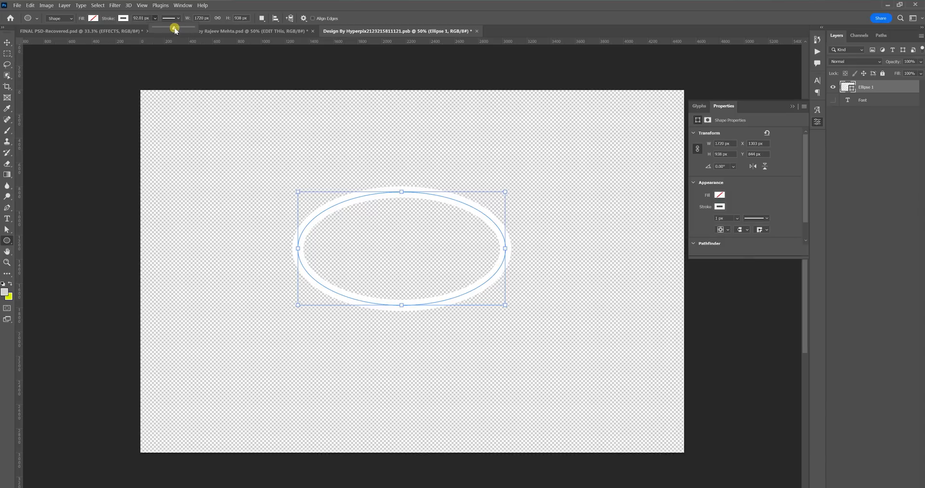
{"action": "left_click", "coordinate": [6, 43]}
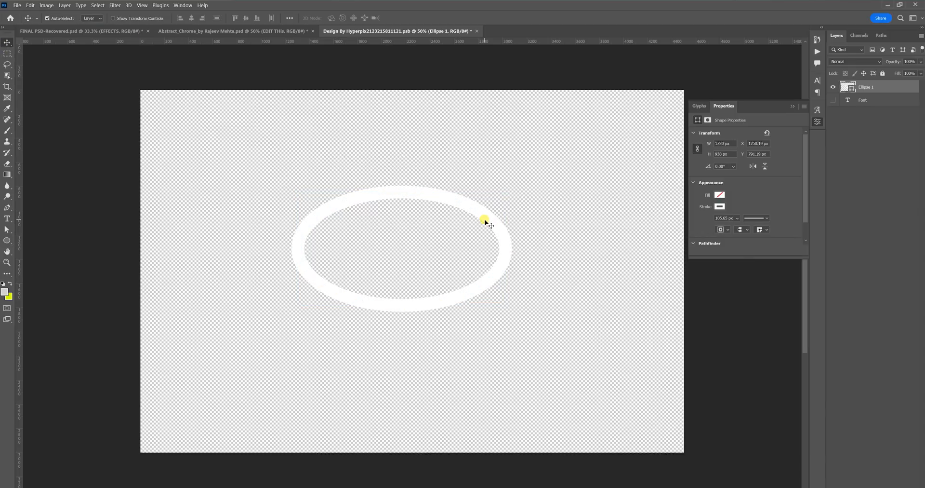
{"action": "key", "text": "ctrl+s"}
{"action": "key", "text": "ctrl+w"}
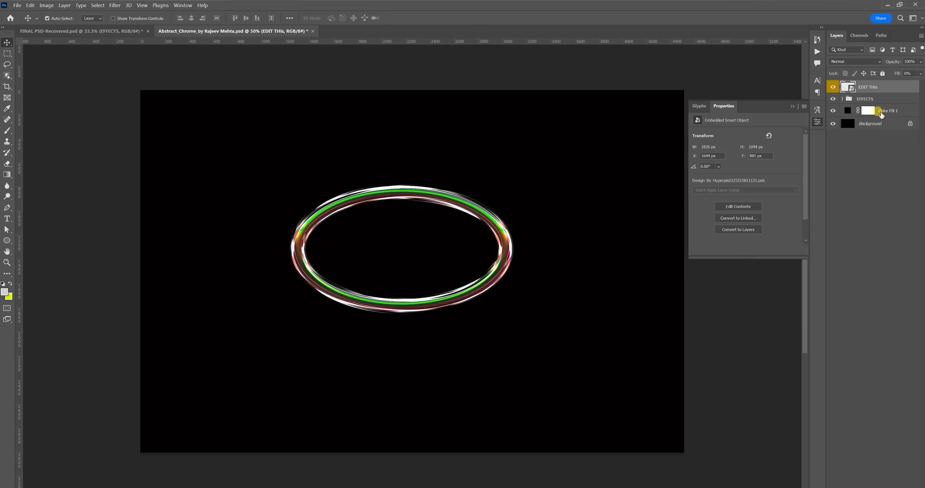
Bring the EFFECTS group into the poster, enlarged to about 254%, and position the chrome ring around the title text.
{"action": "left_click", "coordinate": [866, 99]}
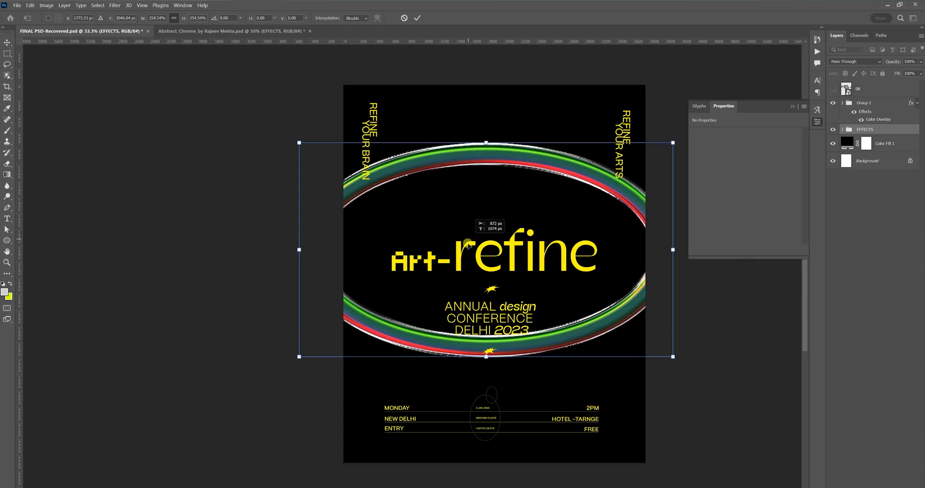
{"action": "left_click_drag", "start_coordinate": [469, 245], "coordinate": [470, 251]}
{"action": "key", "text": "Return"}
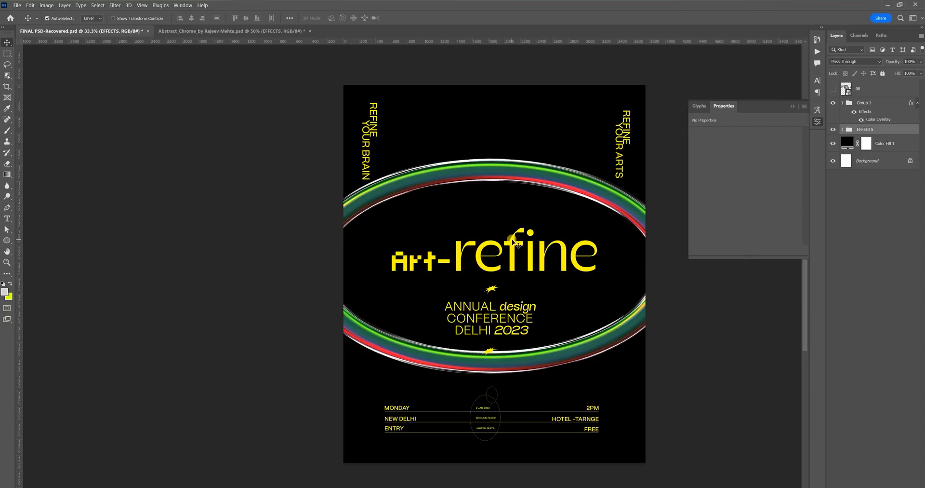
{"action": "key", "text": "ctrl+t"}
{"action": "left_click_drag", "start_coordinate": [502, 253], "coordinate": [502, 256]}
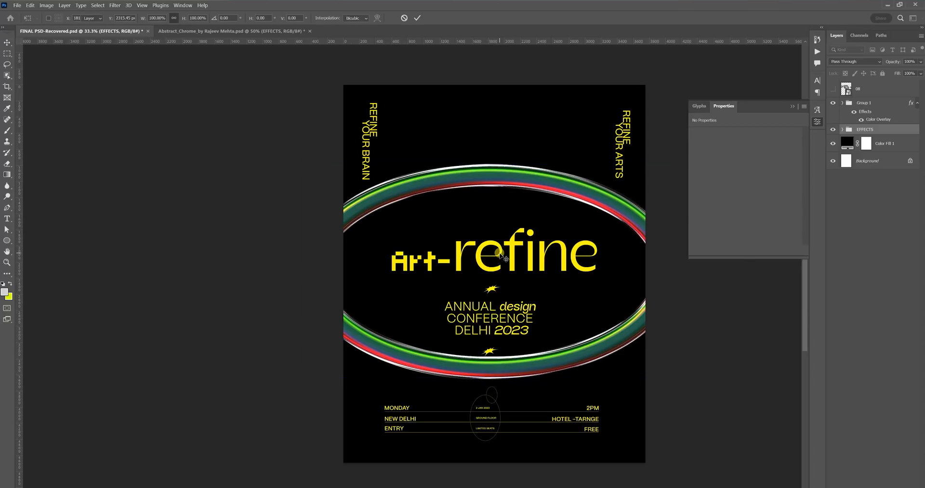
{"action": "key", "text": "Return"}
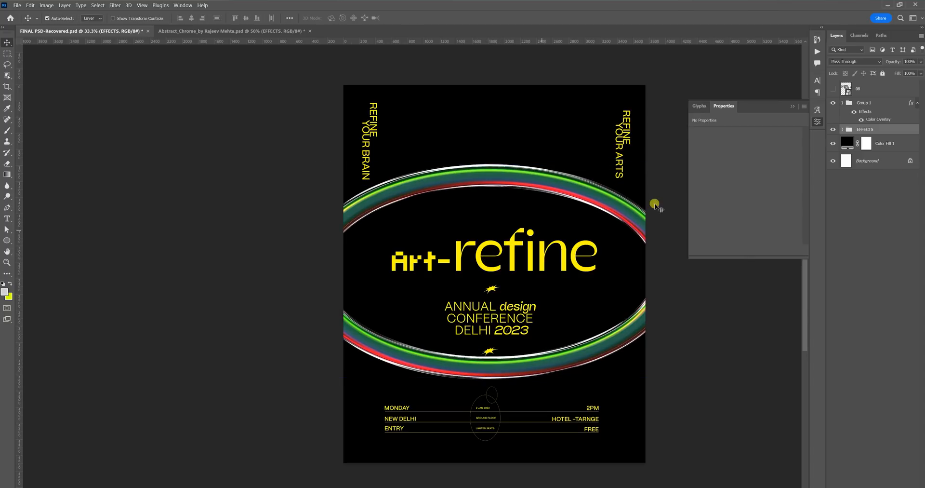
Set the Color Fill 1 background to the dark green 1d6842, sampled from the chrome ring.
{"action": "left_click", "coordinate": [847, 143]}
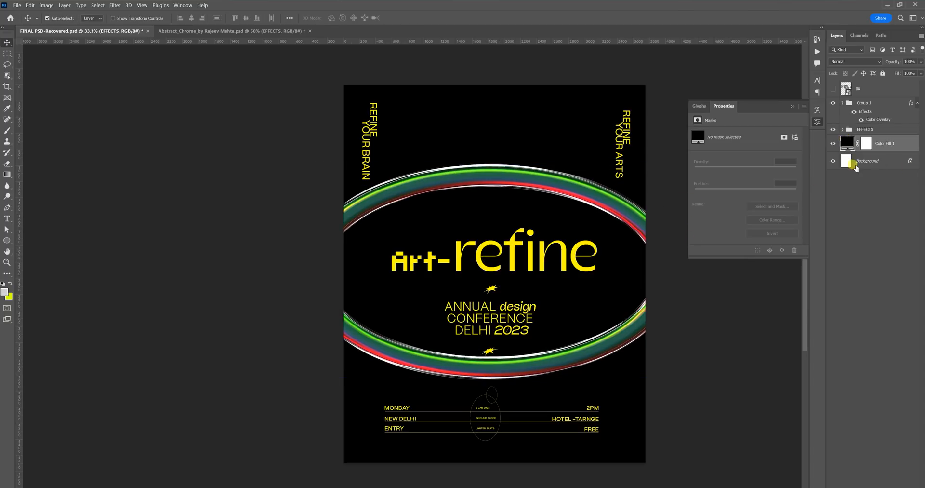
{"action": "double_click", "coordinate": [847, 142]}
{"action": "left_click", "coordinate": [676, 241]}
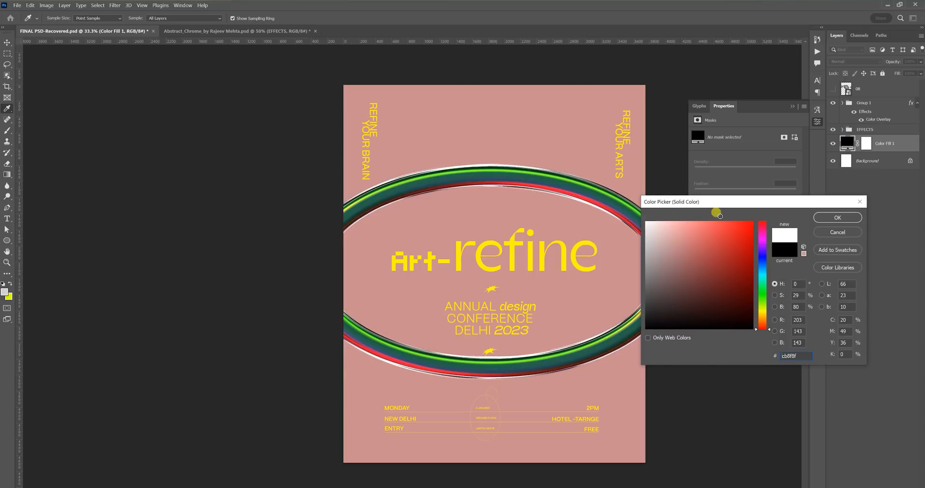
{"action": "left_click", "coordinate": [840, 219]}
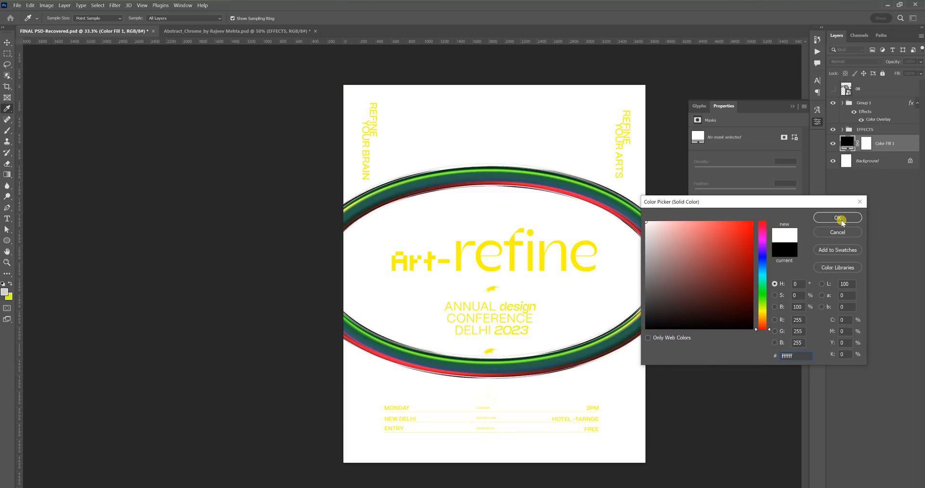
{"action": "left_click", "coordinate": [730, 239]}
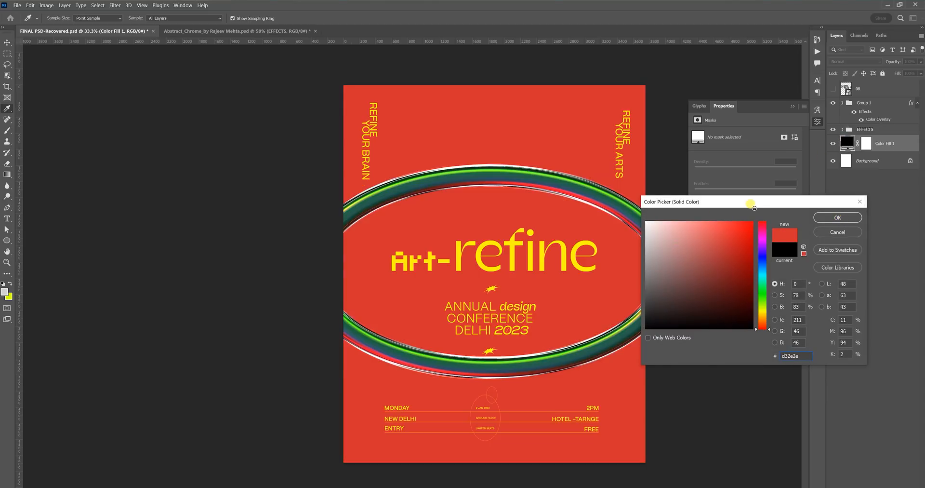
{"action": "left_click", "coordinate": [826, 223]}
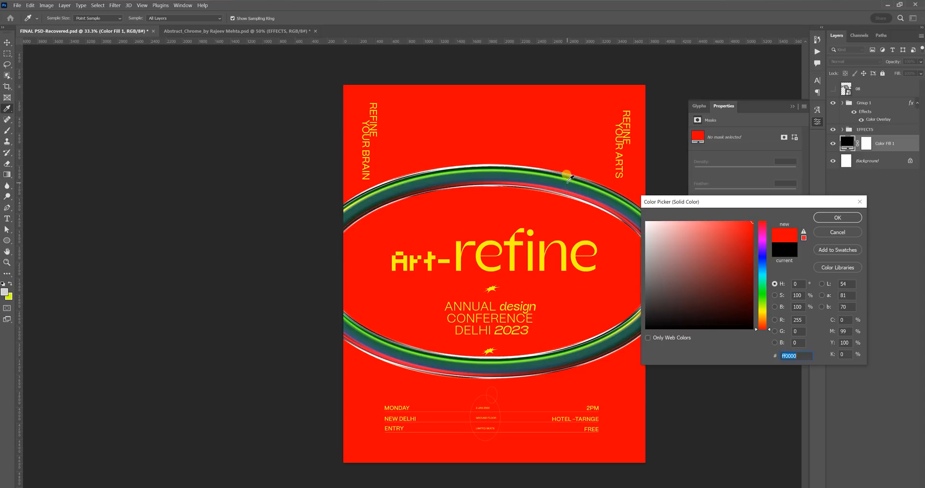
{"action": "left_click", "coordinate": [567, 175]}
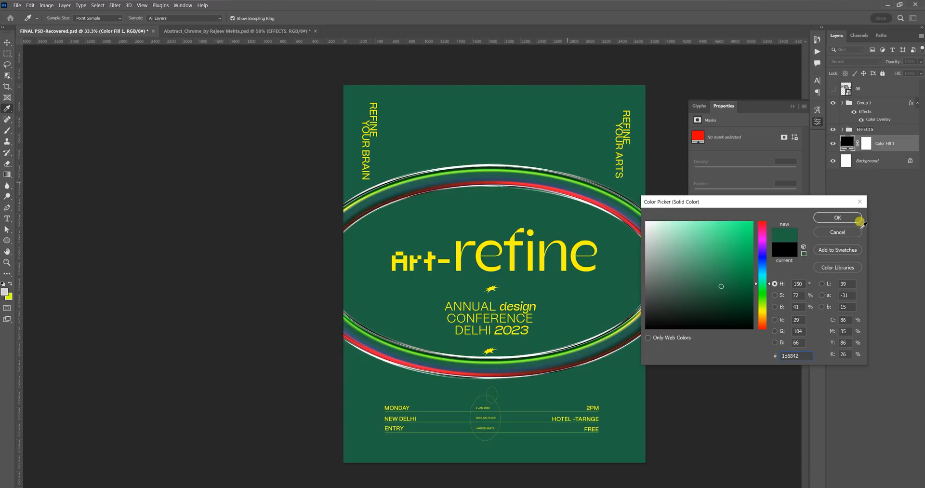
{"action": "left_click", "coordinate": [841, 214]}
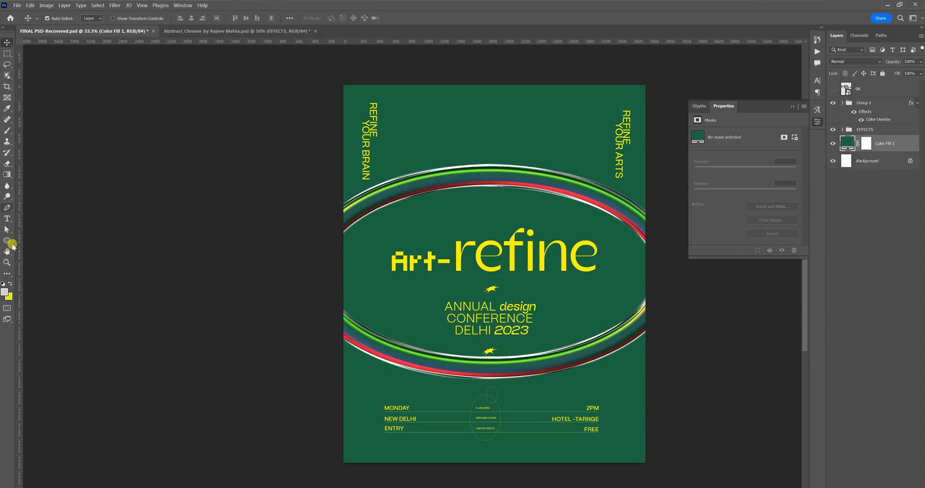
Set the Color Fill 1 background to black, 000000.
{"action": "left_click", "coordinate": [6, 262]}
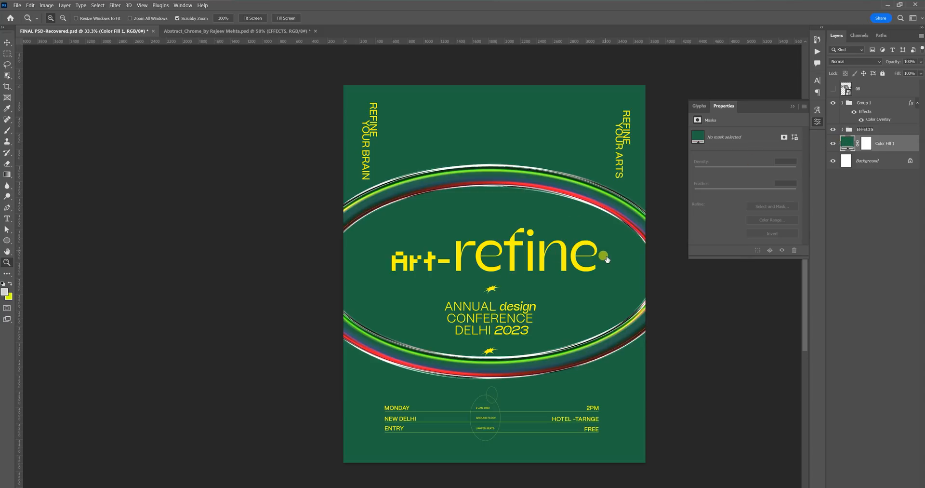
{"action": "double_click", "coordinate": [846, 142]}
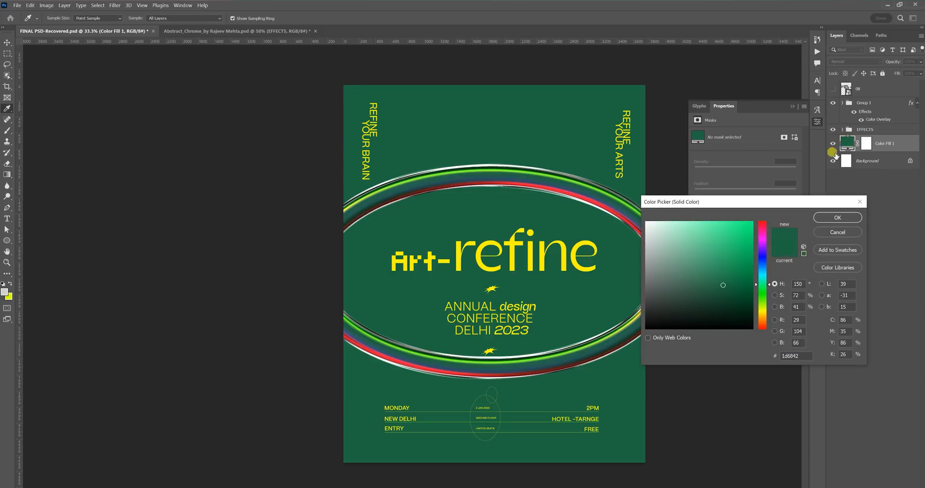
{"action": "left_click_drag", "start_coordinate": [688, 316], "coordinate": [651, 330]}
{"action": "type", "text": "000000"}
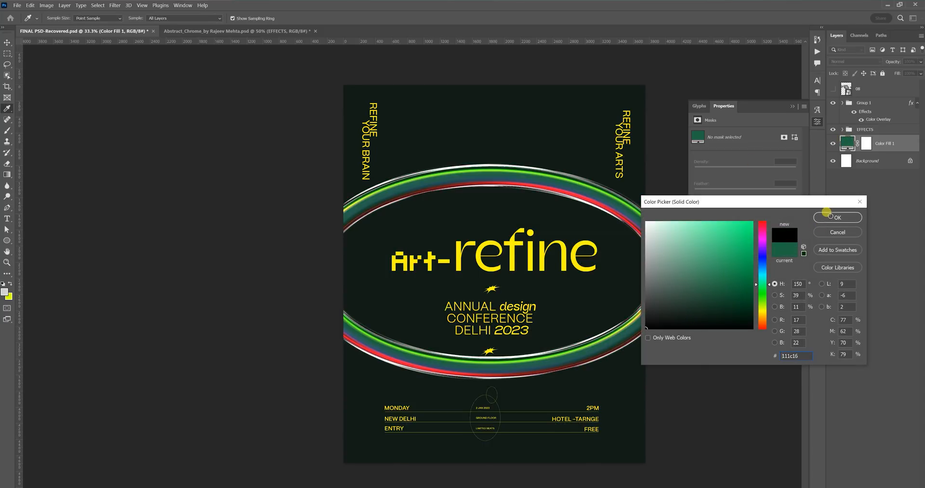
{"action": "left_click", "coordinate": [830, 215]}
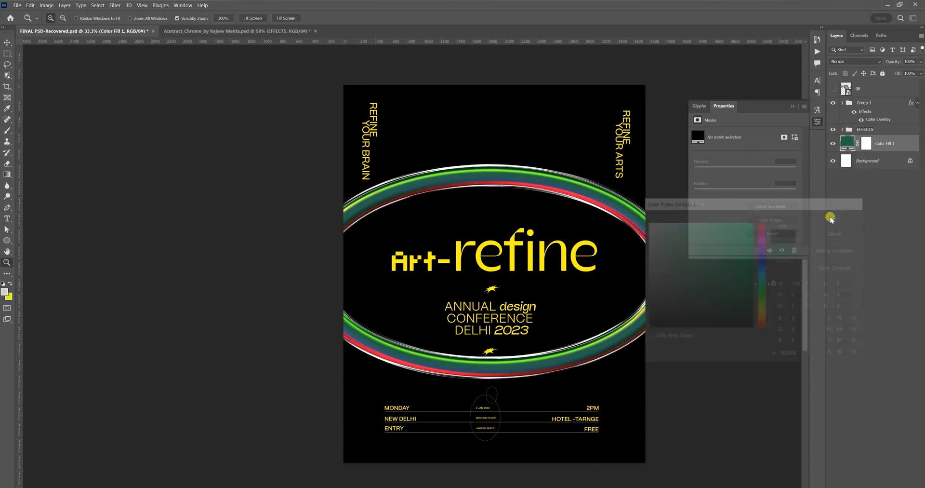
Change the Color Overlay on Group 1 to white, ffffff, to recolor all the poster text.
{"action": "left_click", "coordinate": [878, 115]}
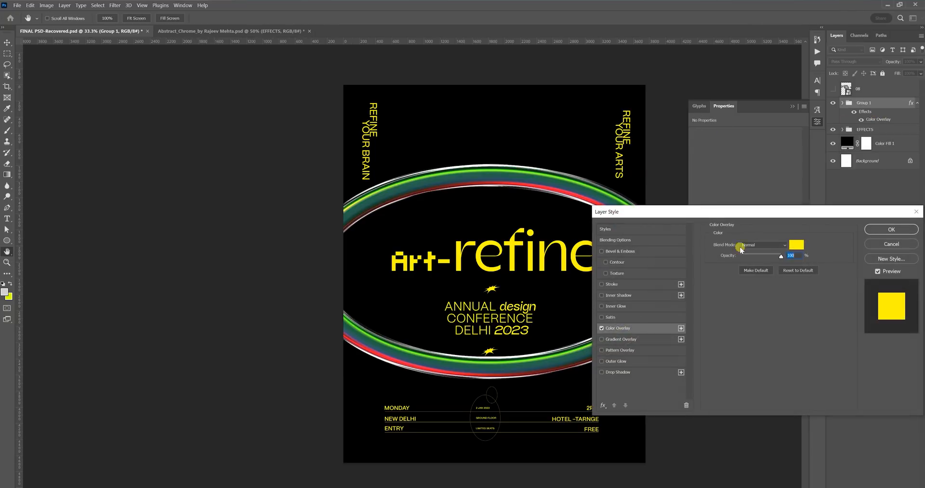
{"action": "left_click", "coordinate": [795, 247]}
{"action": "left_click_drag", "start_coordinate": [673, 255], "coordinate": [625, 199]}
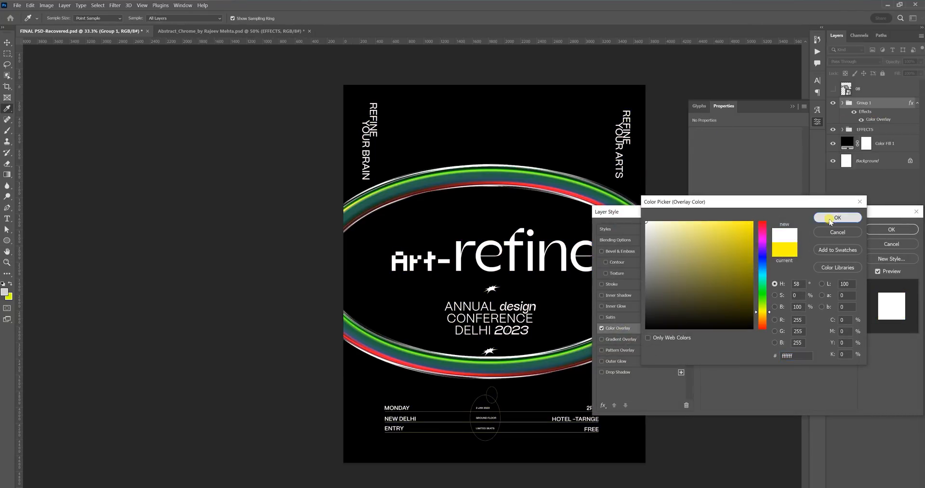
{"action": "left_click", "coordinate": [835, 218]}
{"action": "left_click", "coordinate": [908, 231]}
{"action": "left_click", "coordinate": [863, 103]}
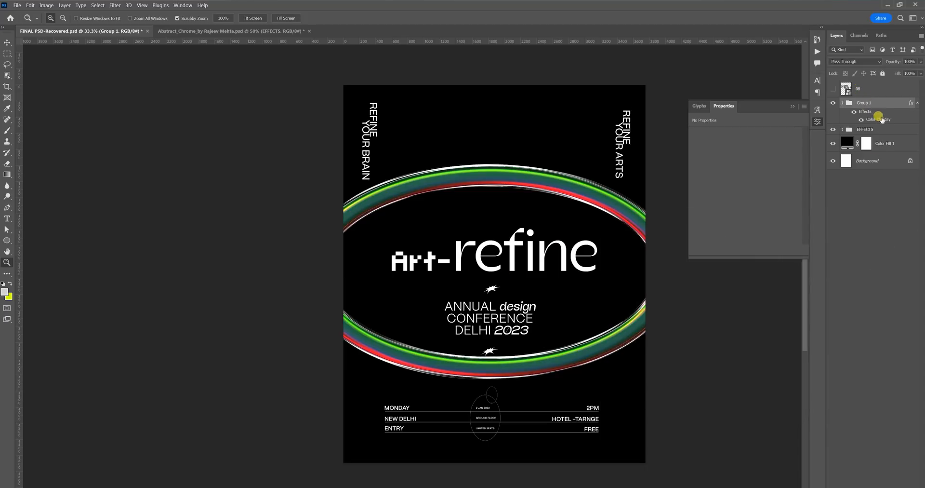
Abandon moving the chrome ring and remove its EFFECTS group from the poster.
{"action": "left_click", "coordinate": [875, 129]}
{"action": "key", "text": "ctrl+t"}
{"action": "left_click_drag", "start_coordinate": [519, 291], "coordinate": [502, 288]}
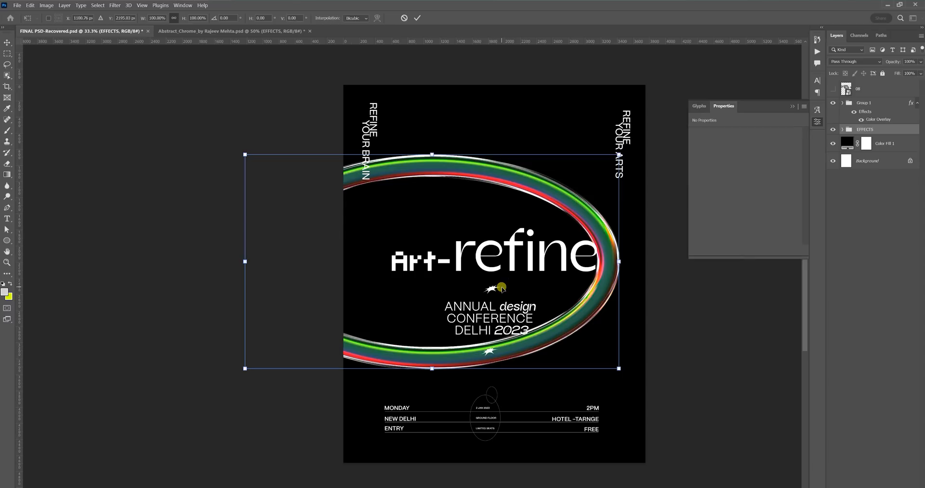
{"action": "key", "text": "Escape"}
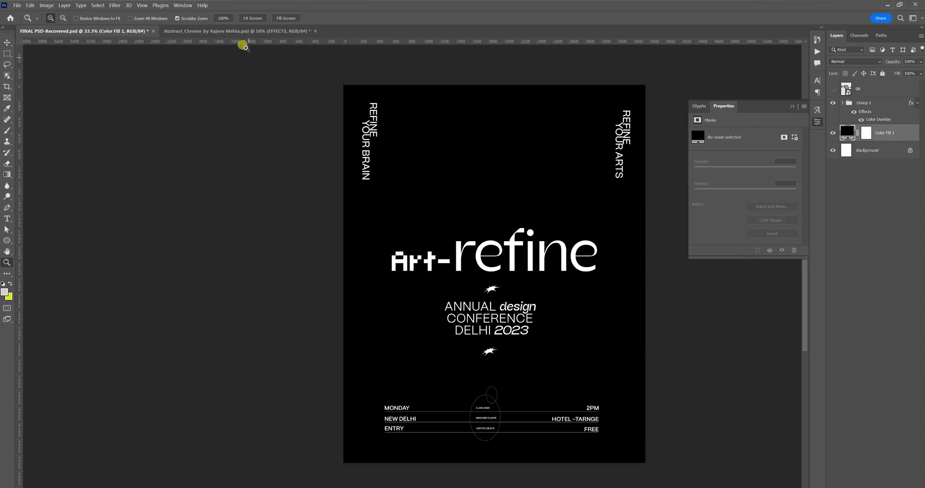
Give the ellipse in the Abstract_Chrome document a fill, and place its EFFECTS group in the poster behind the ANNUAL design CONFERENCE DELHI 2023 text.
{"action": "left_click", "coordinate": [244, 30]}
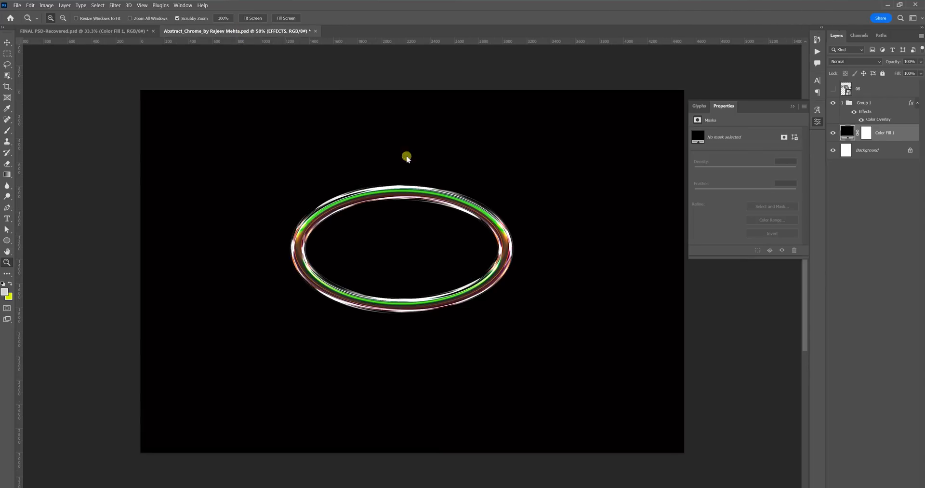
{"action": "left_click", "coordinate": [8, 242]}
{"action": "left_click", "coordinate": [125, 19]}
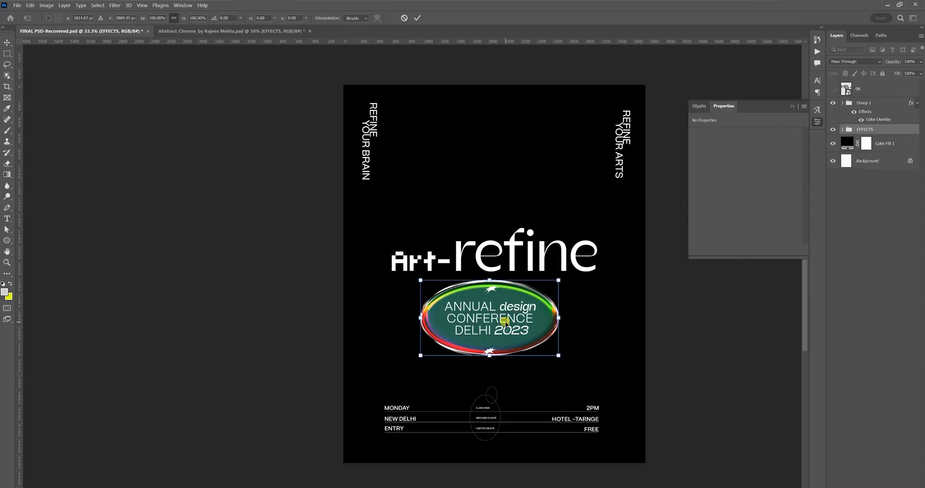
{"action": "key", "text": "Return"}
Duplicate the EFFECTS group of the filled chrome ellipse within FINAL PSD-Recovered.psd and start a free transform on the copy.
{"action": "left_click", "coordinate": [11, 263]}
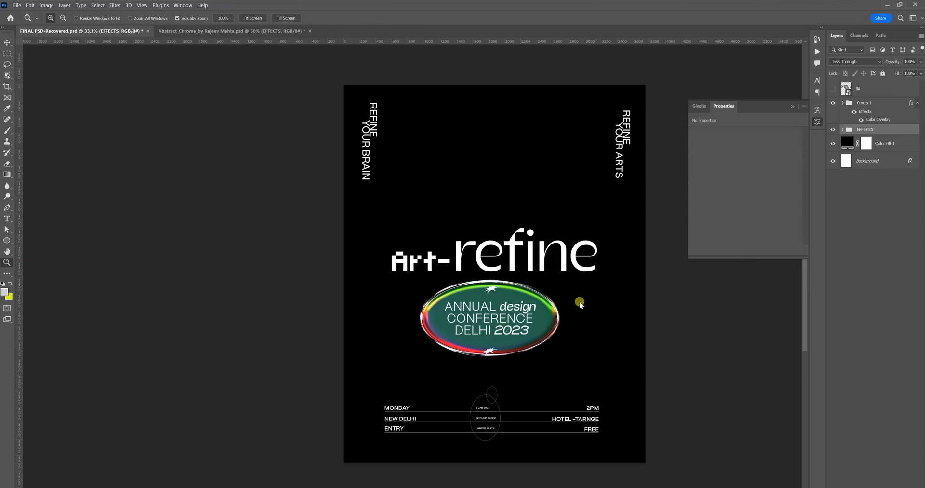
{"action": "left_click_drag", "start_coordinate": [564, 286], "coordinate": [606, 265]}
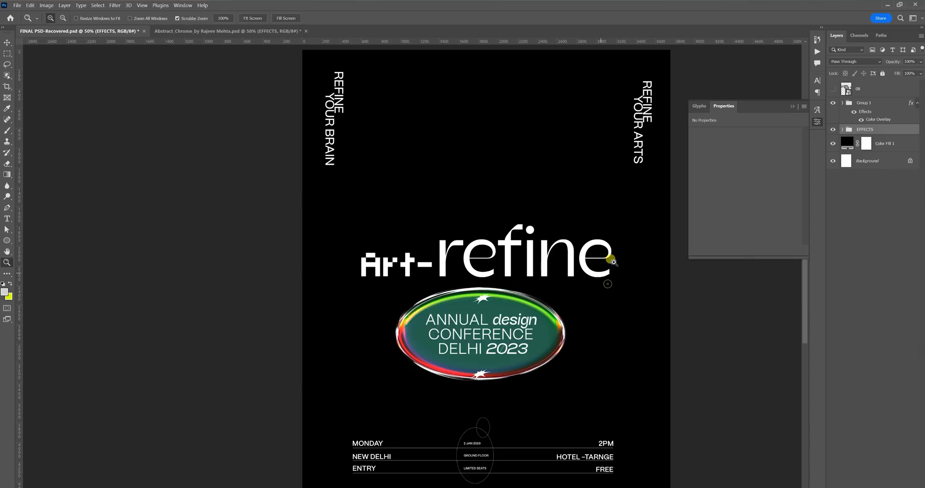
{"action": "right_click", "coordinate": [865, 129]}
{"action": "left_click", "coordinate": [863, 160]}
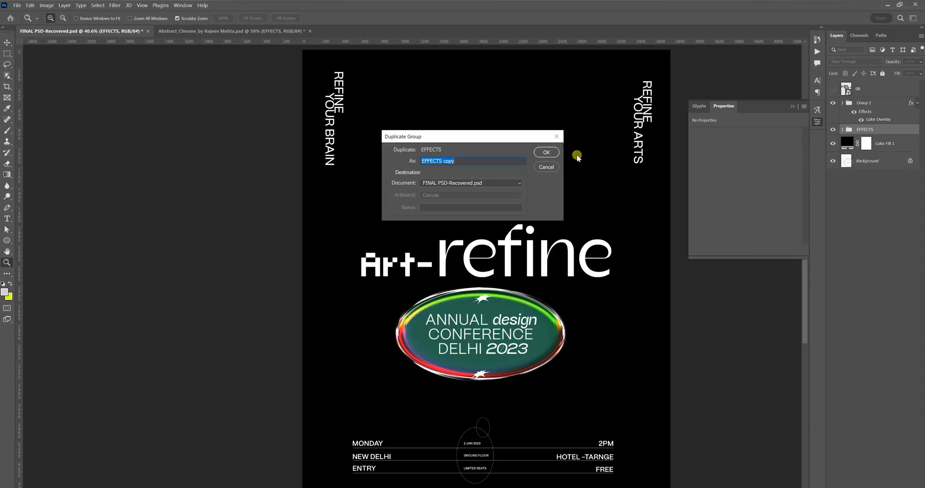
{"action": "left_click", "coordinate": [549, 151]}
{"action": "key", "text": "ctrl+t"}
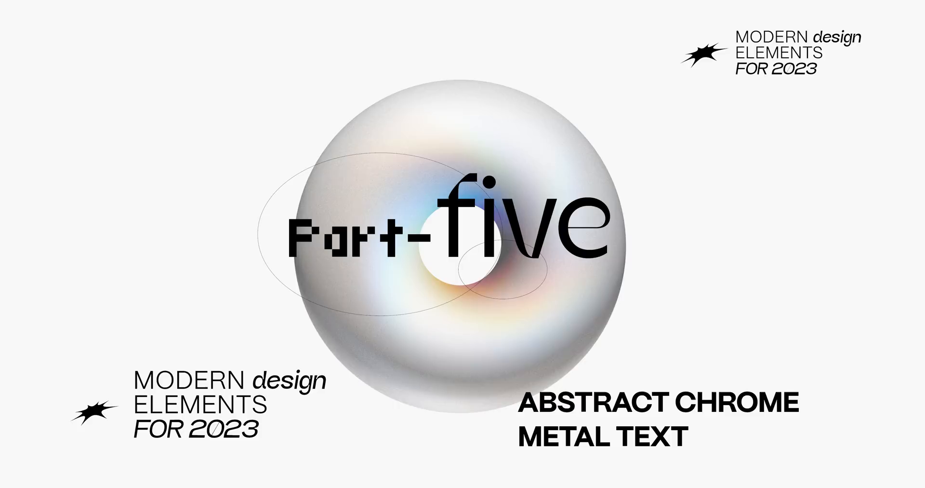